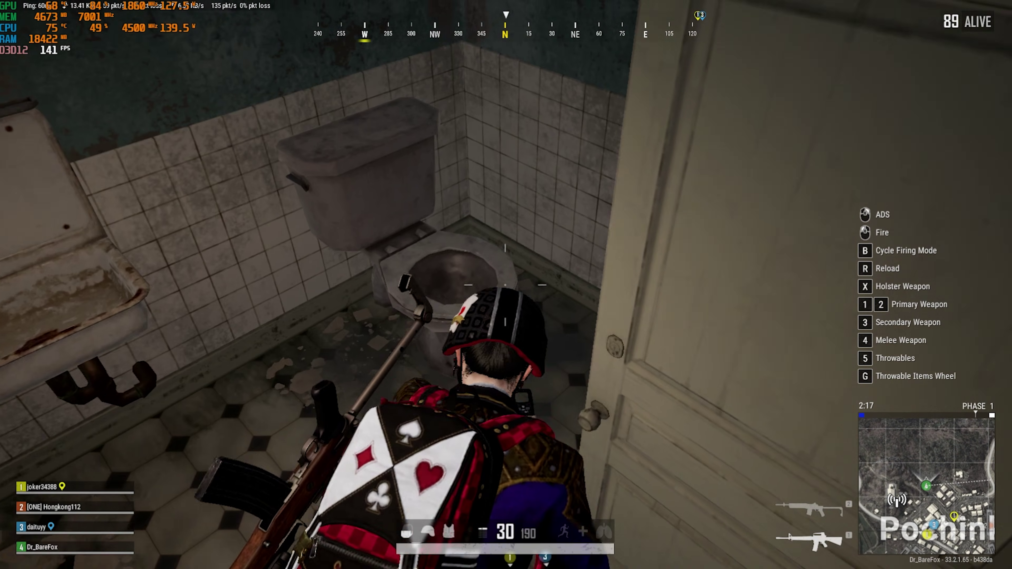
key(w)
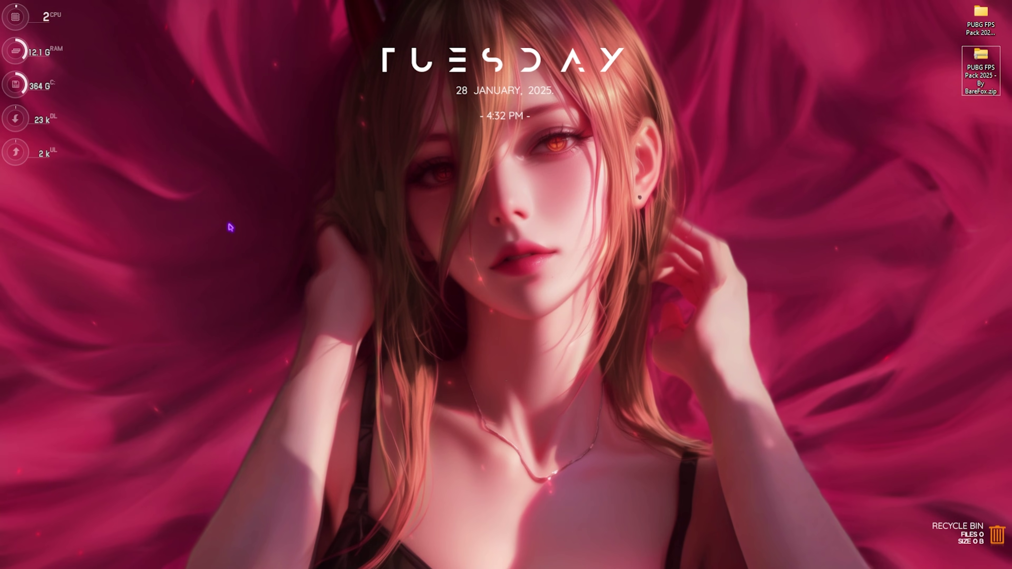
Open the gaming section of Windows Settings and check the Game Bar and Game Mode options
key(super)
text(settings)
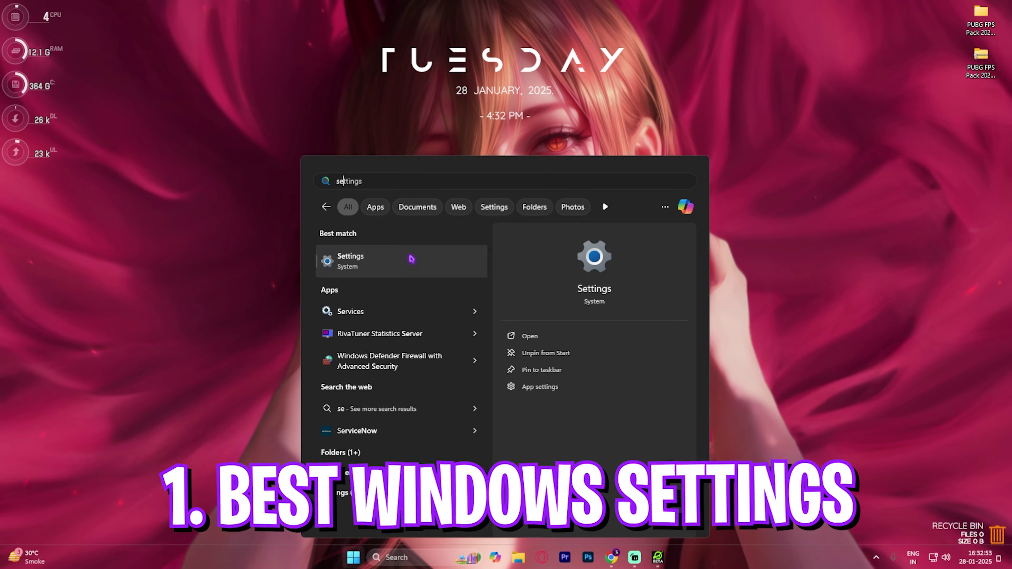
key(Return)
click(78, 281)
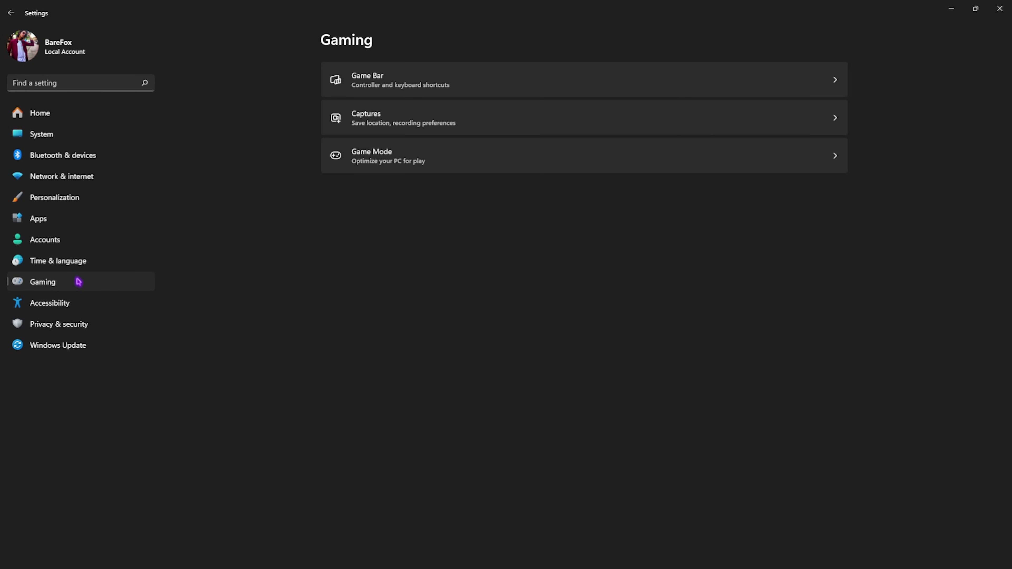
click(375, 82)
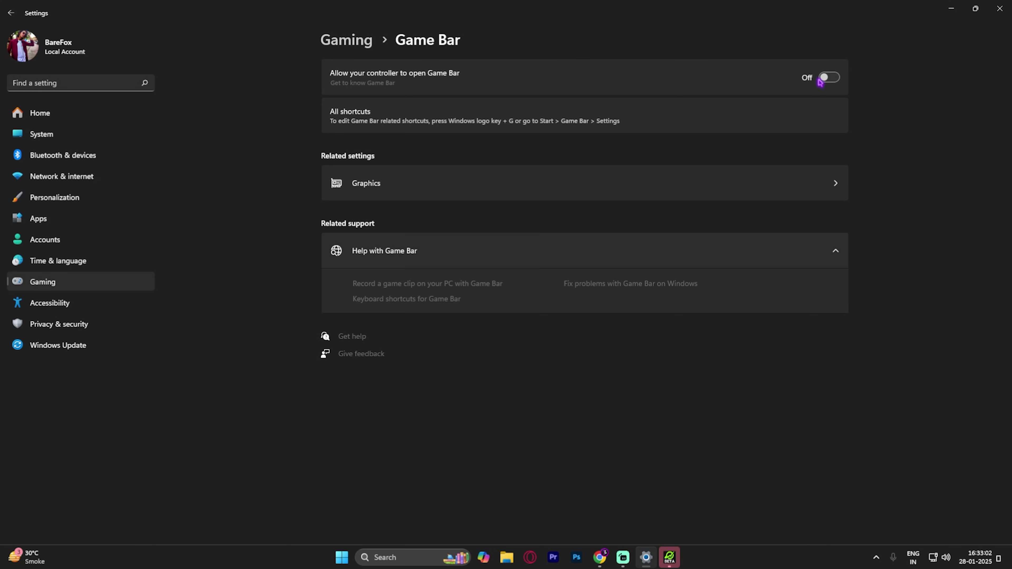
click(347, 44)
click(385, 160)
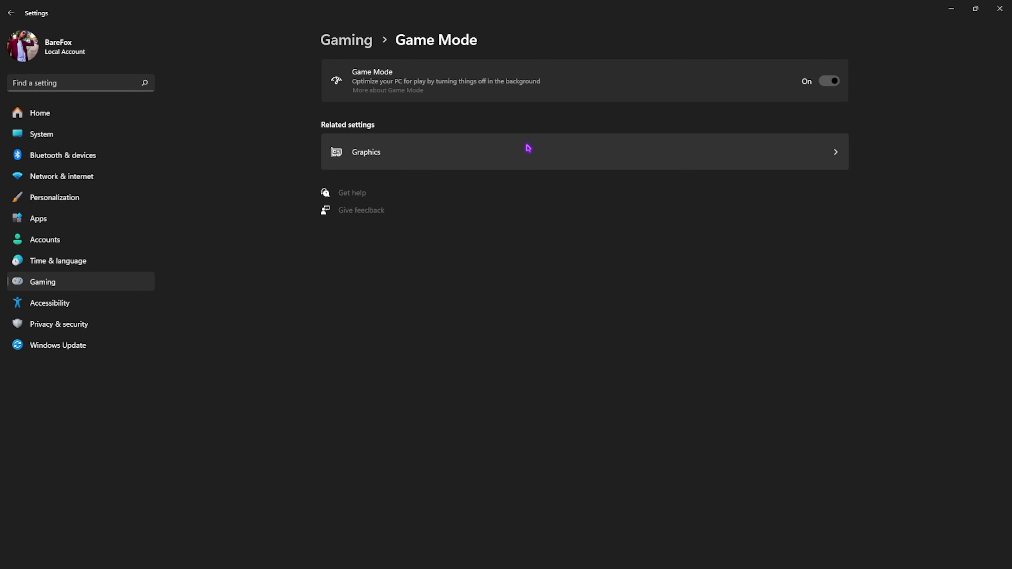
Review the default graphics settings for GPU scheduling, variable refresh rate and windowed-game optimizations, then return to the graphics page
click(369, 165)
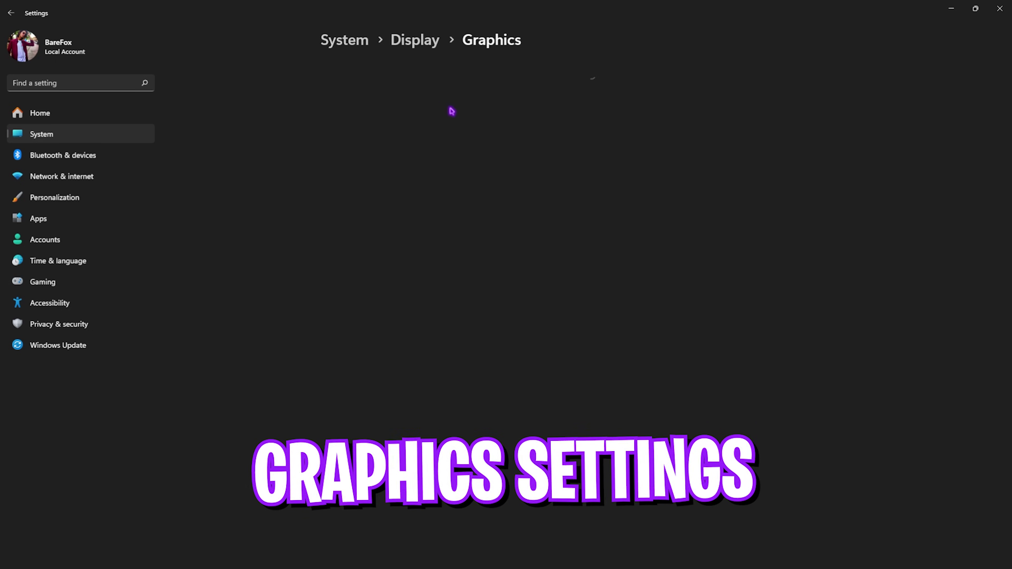
click(365, 95)
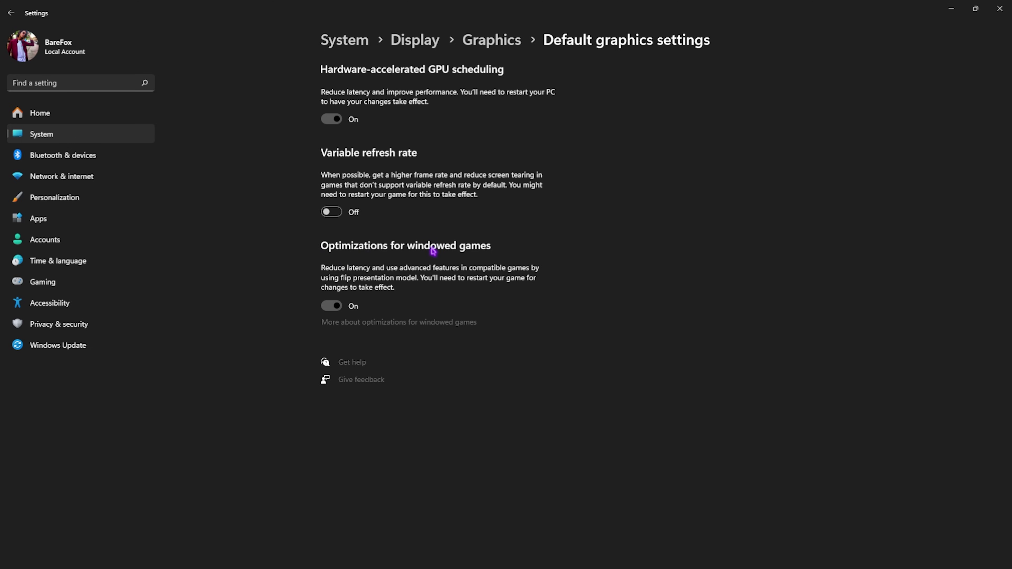
key(alt+Left)
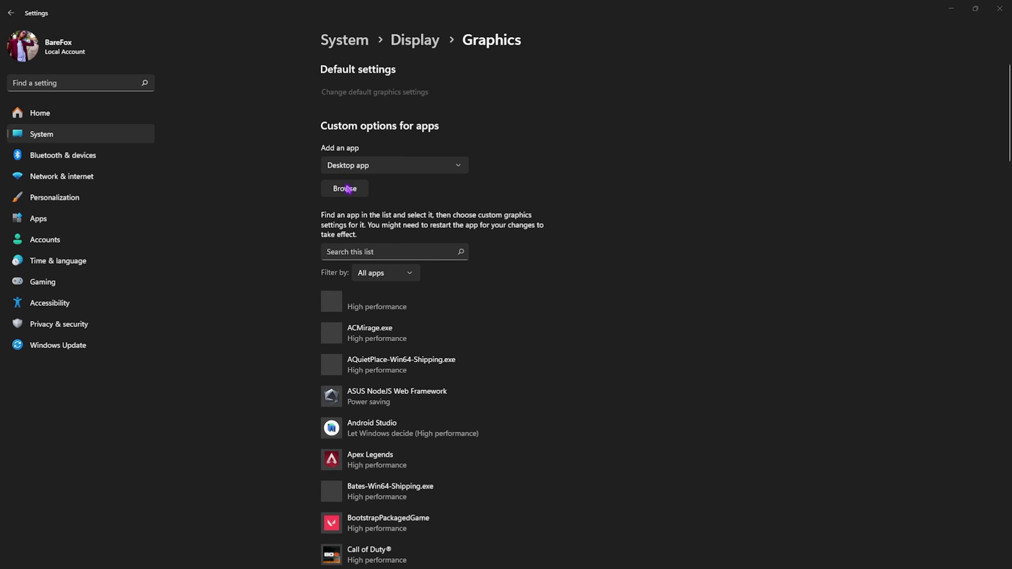
Start browsing for a desktop app to add to the custom graphics options, and open PUBG: BATTLEGROUNDS' local files from Steam
click(345, 188)
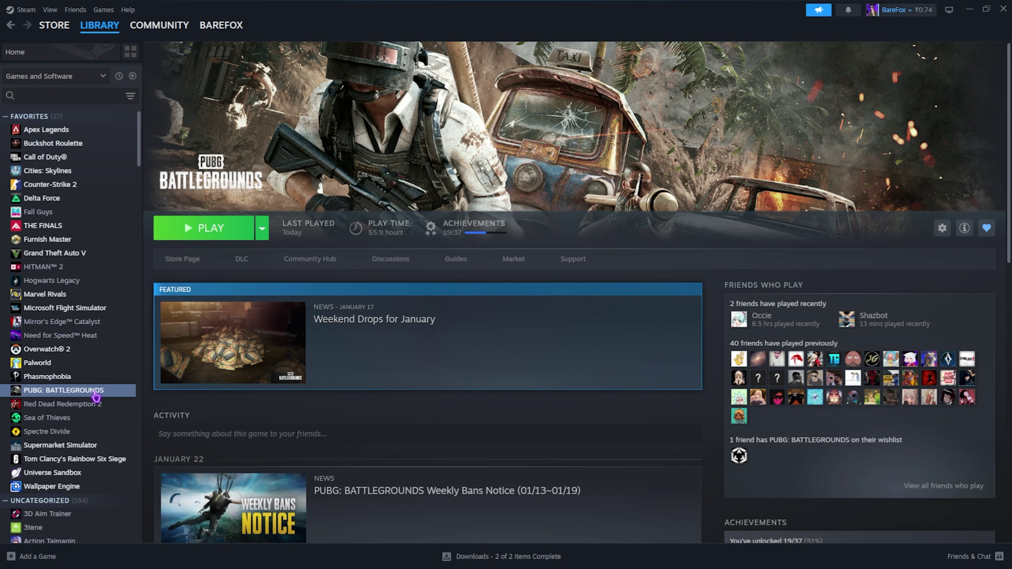
right_click(96, 396)
mouse_move(120, 462)
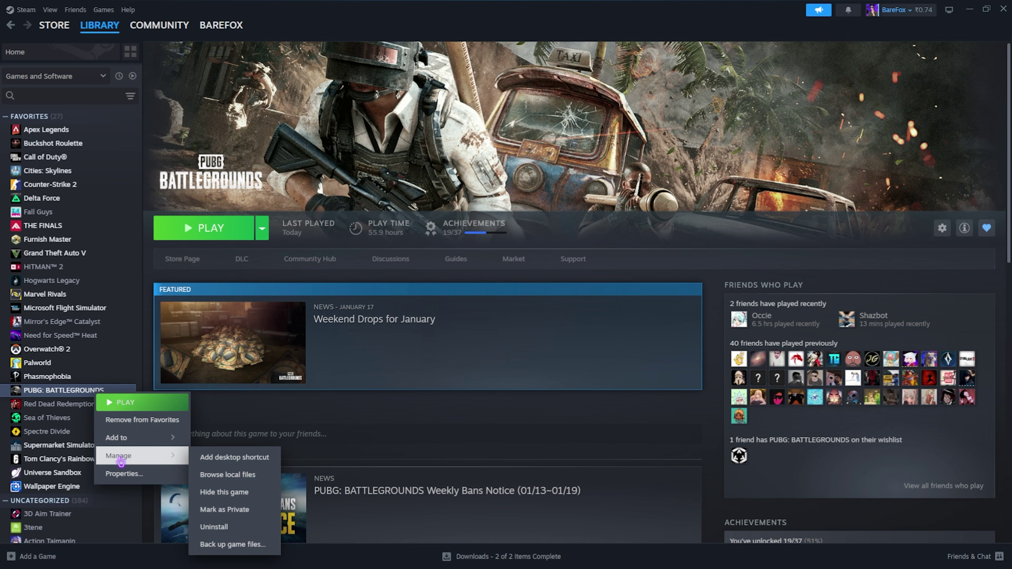
click(224, 475)
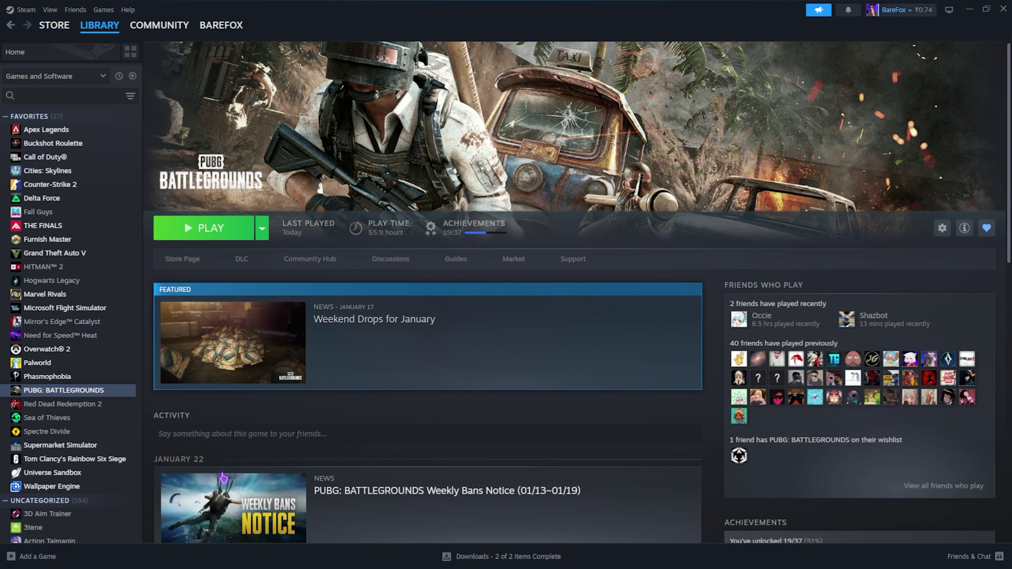
Locate TslGame.exe in the PUBG TslGame\Binaries\Win64 folder and copy the folder's path
double_click(132, 114)
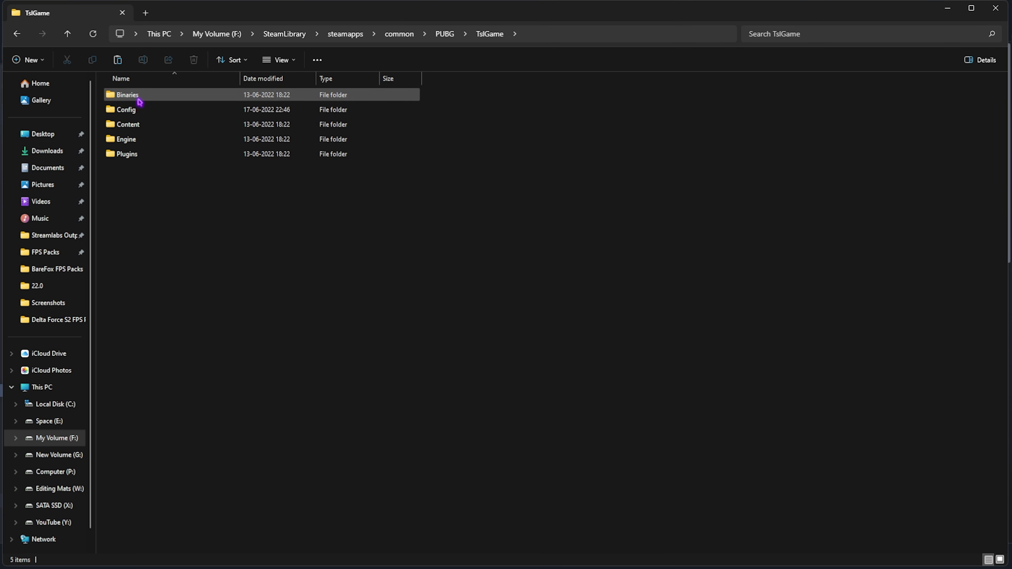
double_click(137, 96)
double_click(130, 110)
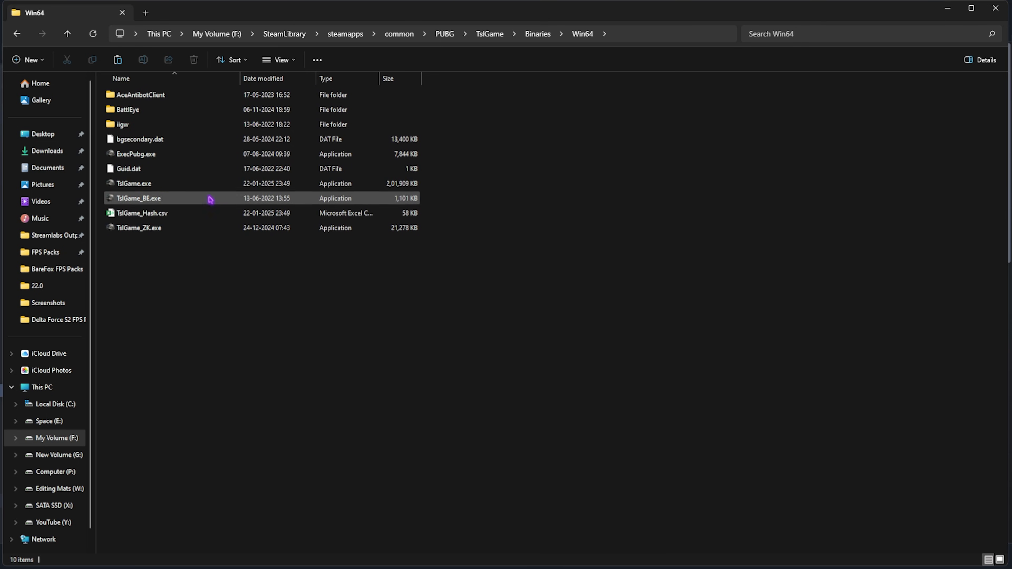
click(152, 187)
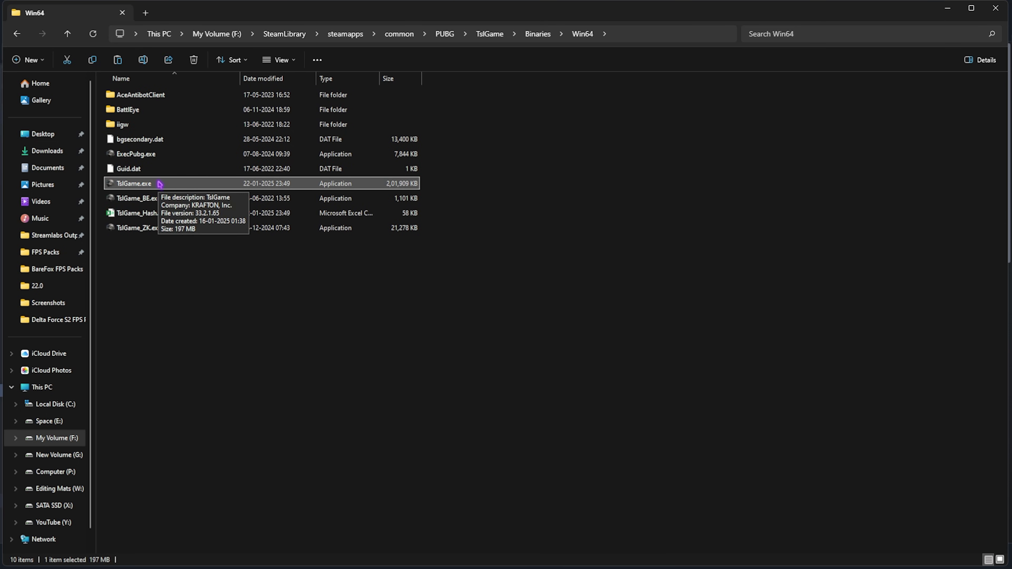
click(404, 36)
key(ctrl+c)
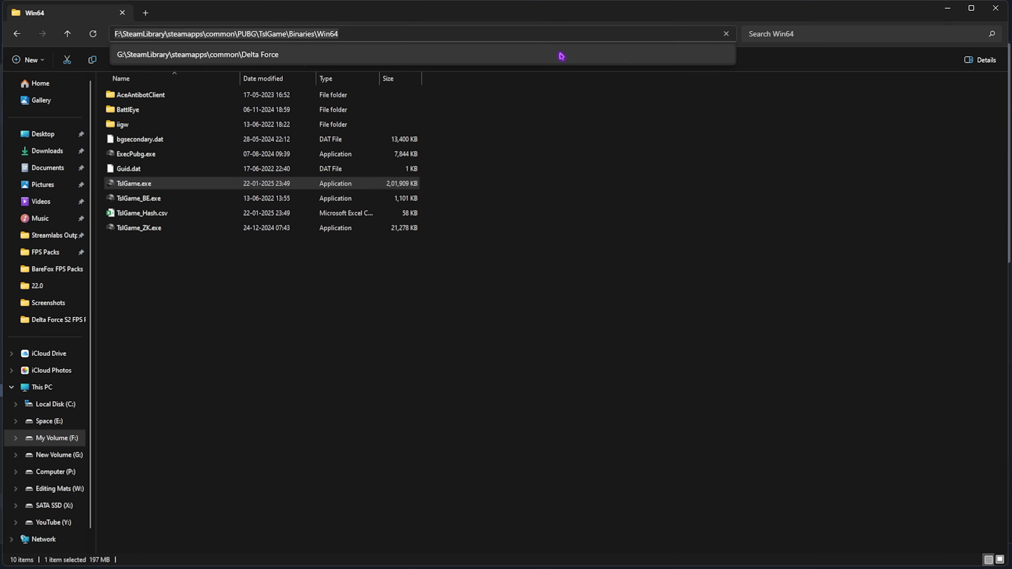
Return to the app-picking dialog in Settings, go to the copied Win64 path and try to add TslGame.exe
key(alt+Tab)
click(274, 31)
key(ctrl+v)
key(Return)
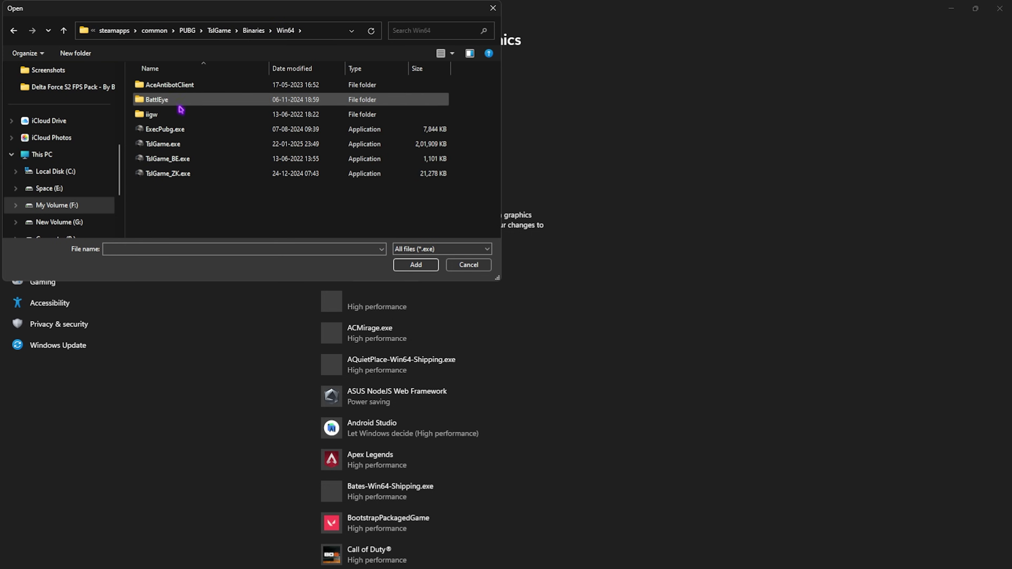
click(179, 146)
key(Return)
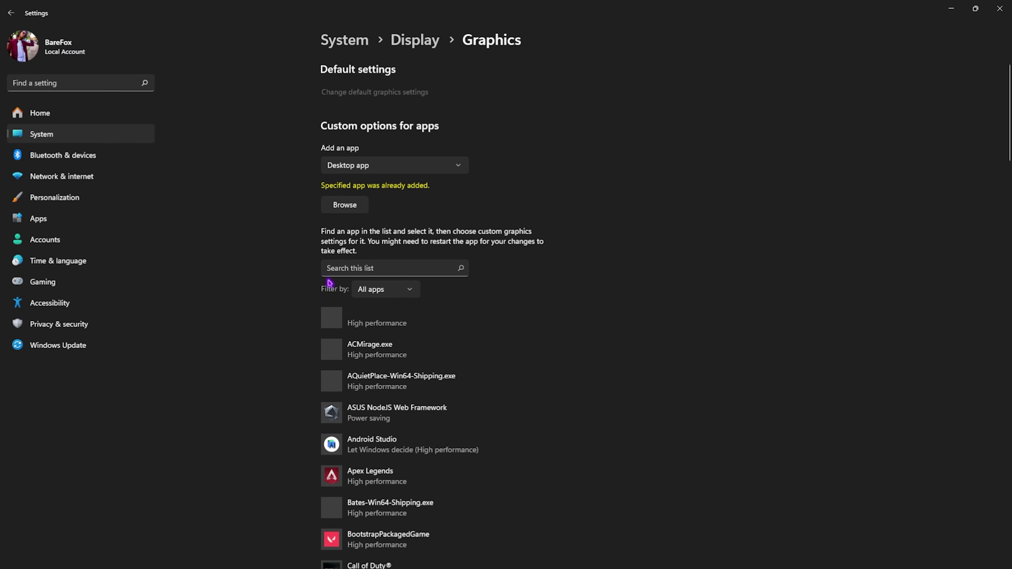
Find TslGame in the custom app list and save its graphics preference as High performance
scroll(338, 264, down, 15)
scroll(339, 264, down, 10)
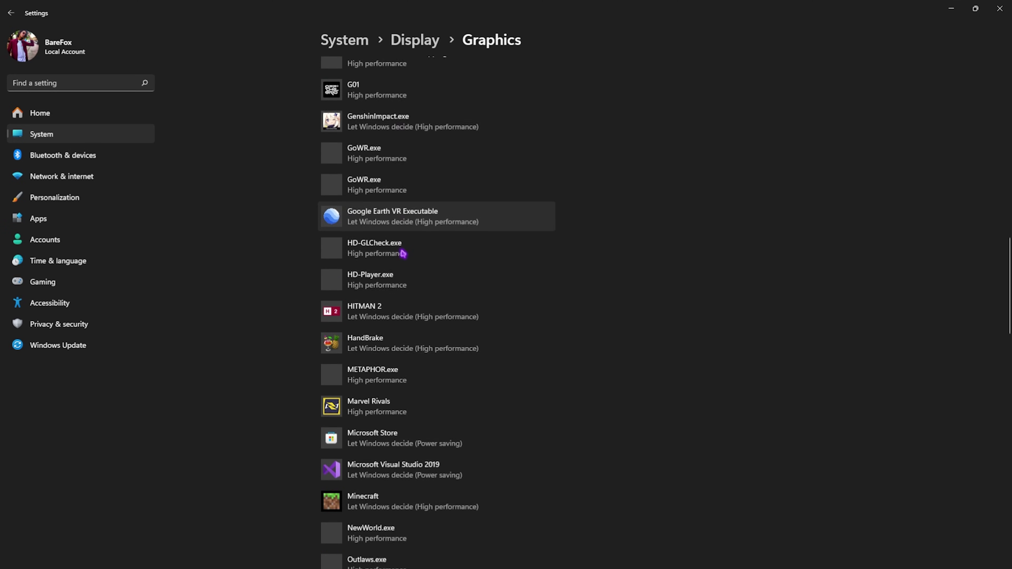
scroll(403, 254, down, 15)
click(446, 397)
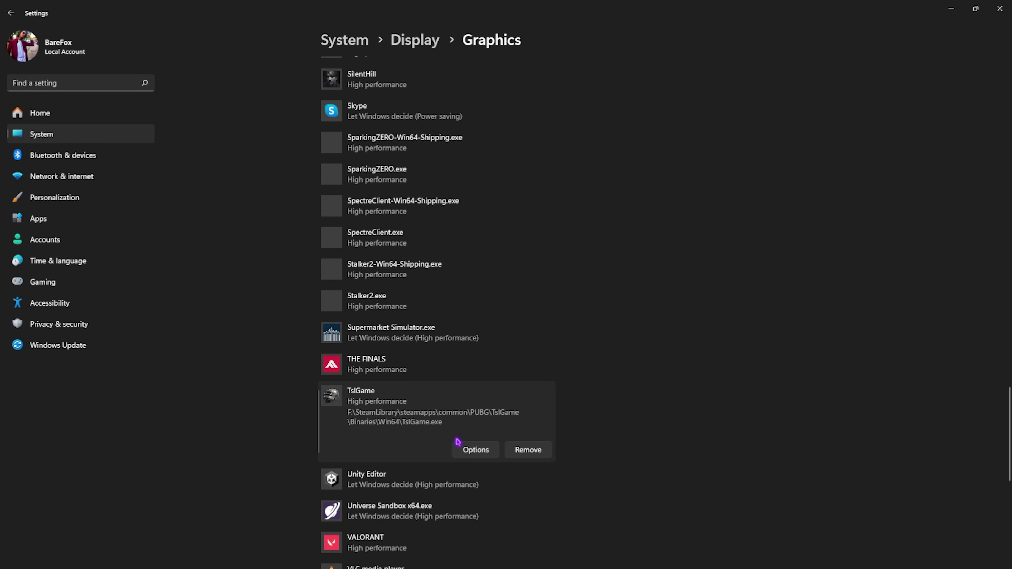
click(476, 450)
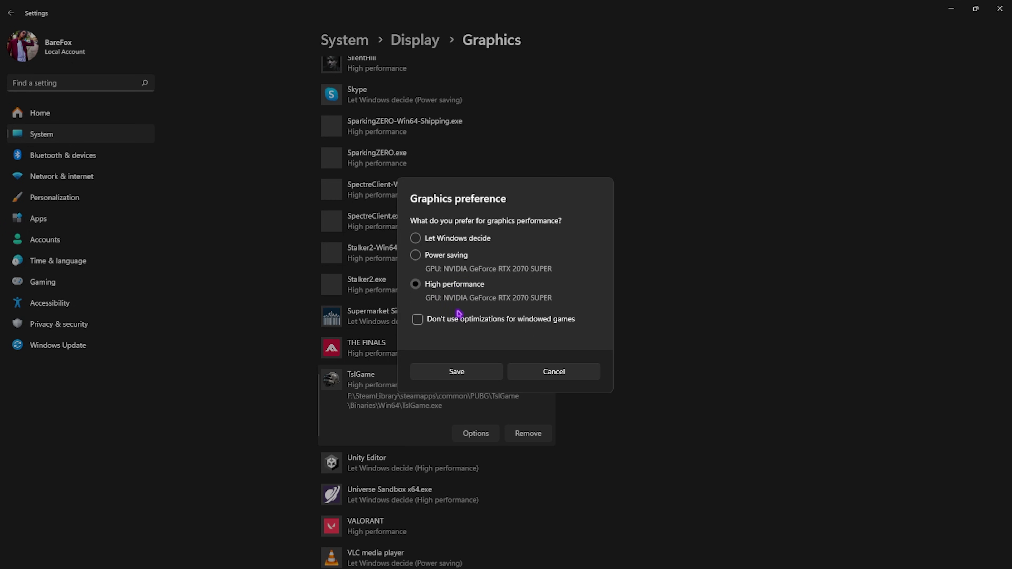
click(456, 371)
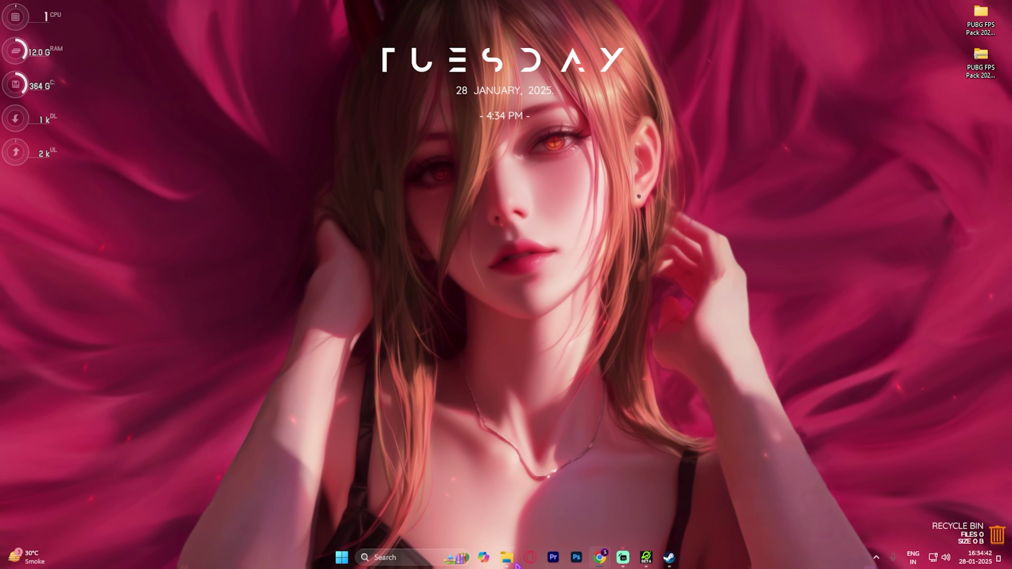
In File Explorer, confirm TslGame.exe's compatibility properties with fullscreen optimizations disabled and high DPI scaling overridden by Application
click(531, 560)
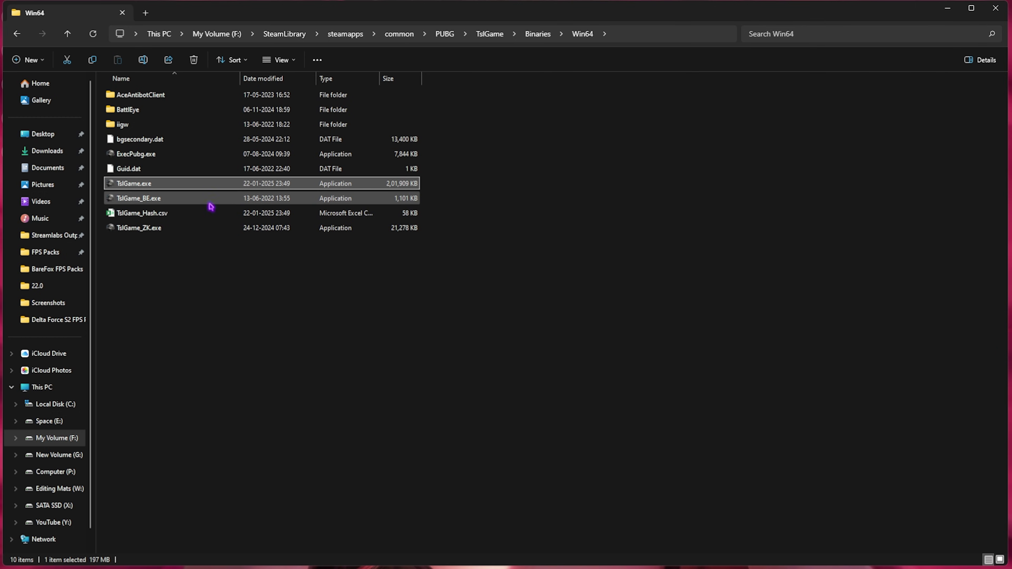
right_click(170, 189)
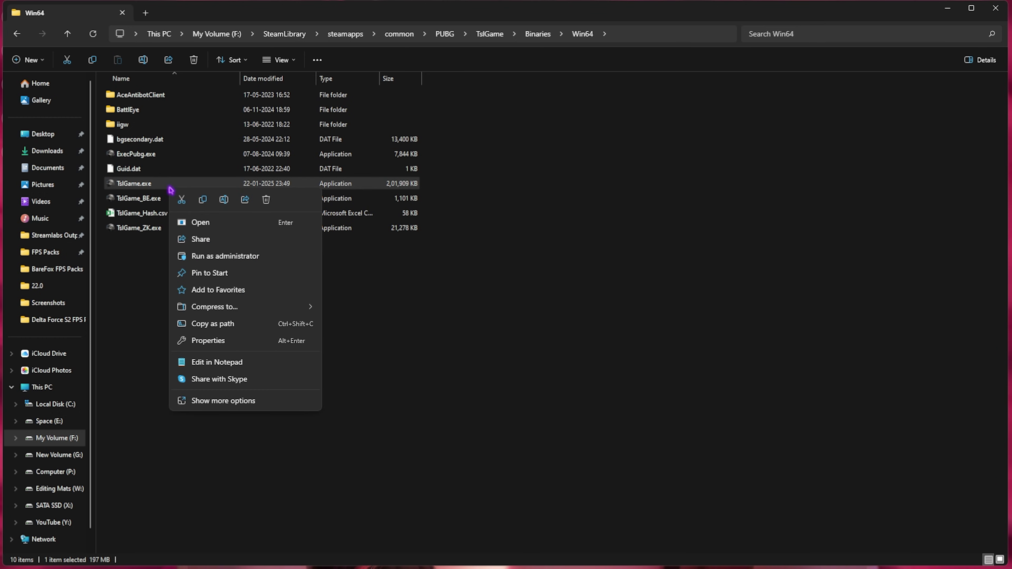
click(236, 343)
click(267, 224)
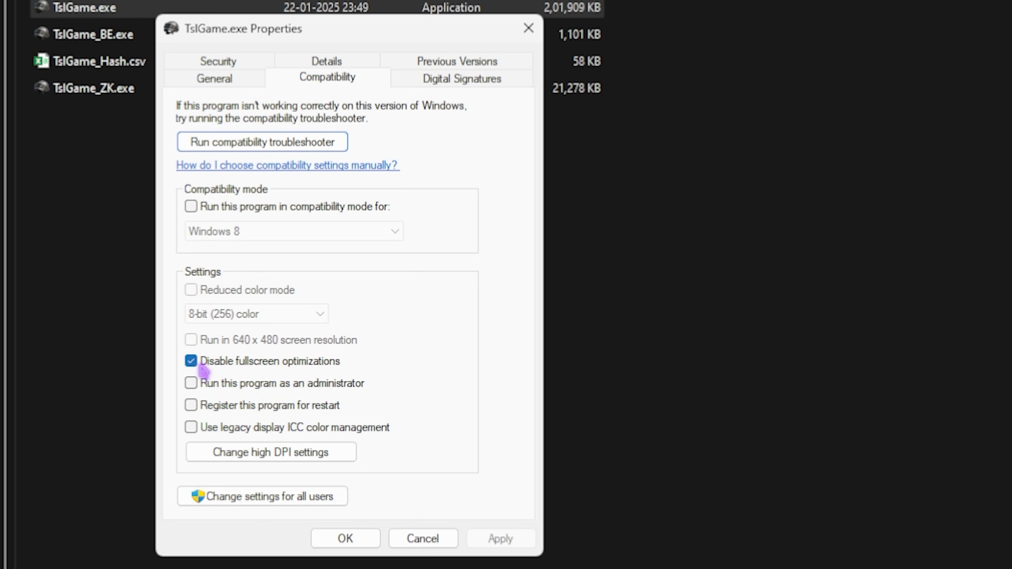
click(257, 459)
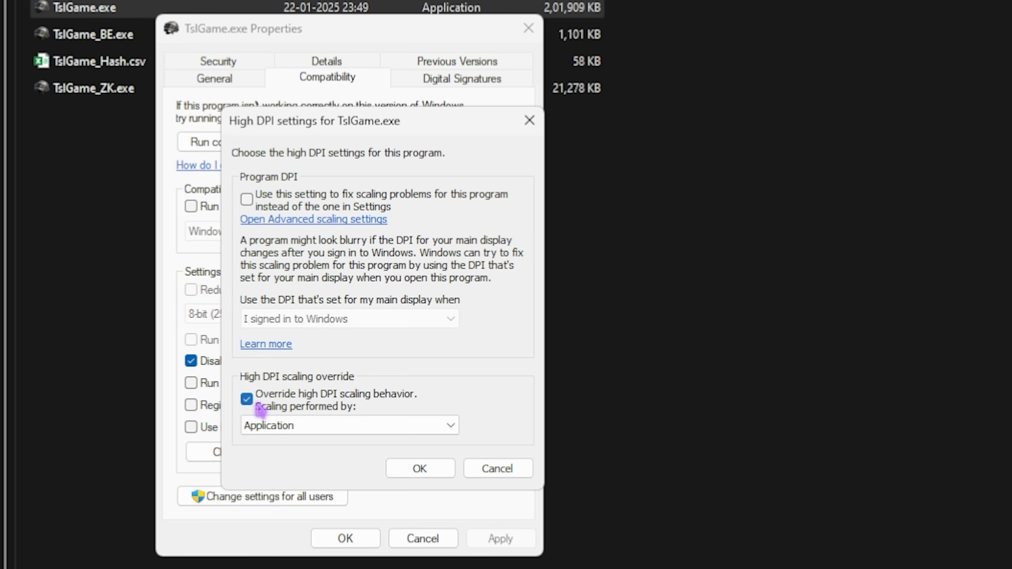
click(420, 469)
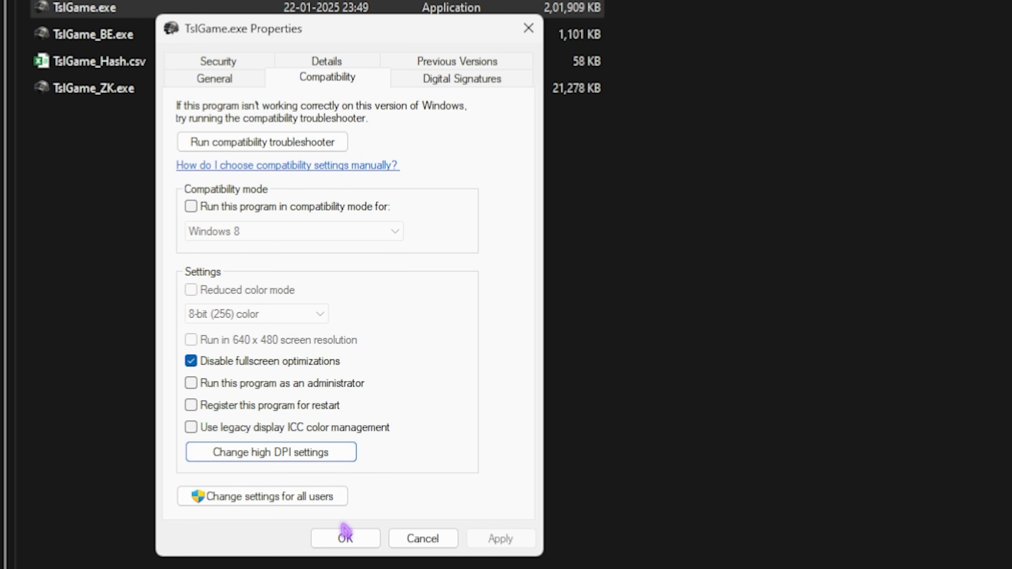
click(346, 538)
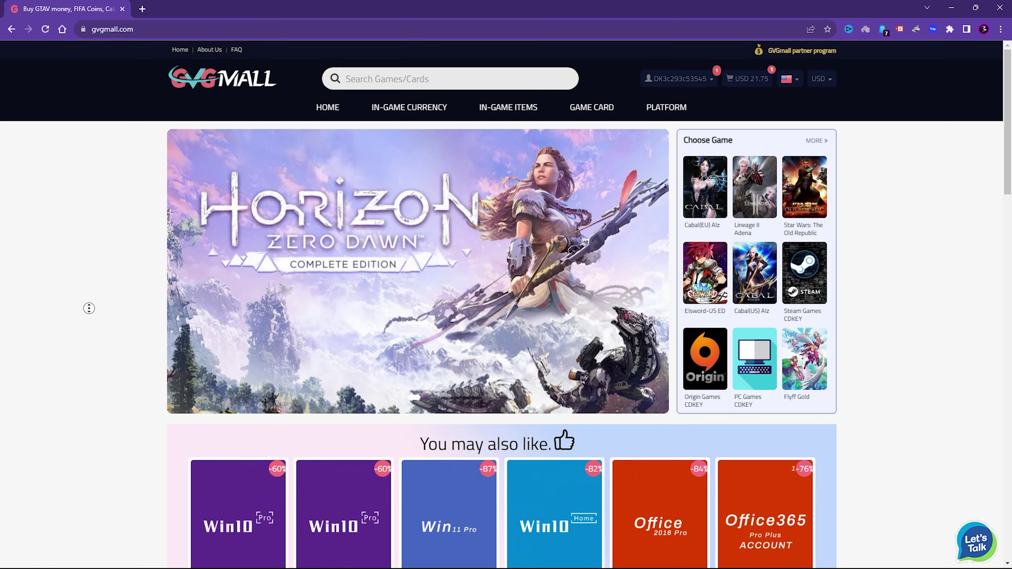
Look through the GVGMALL home page in the web browser, including its product listings and the game card and in-game currency categories
scroll(88, 308, down, 5)
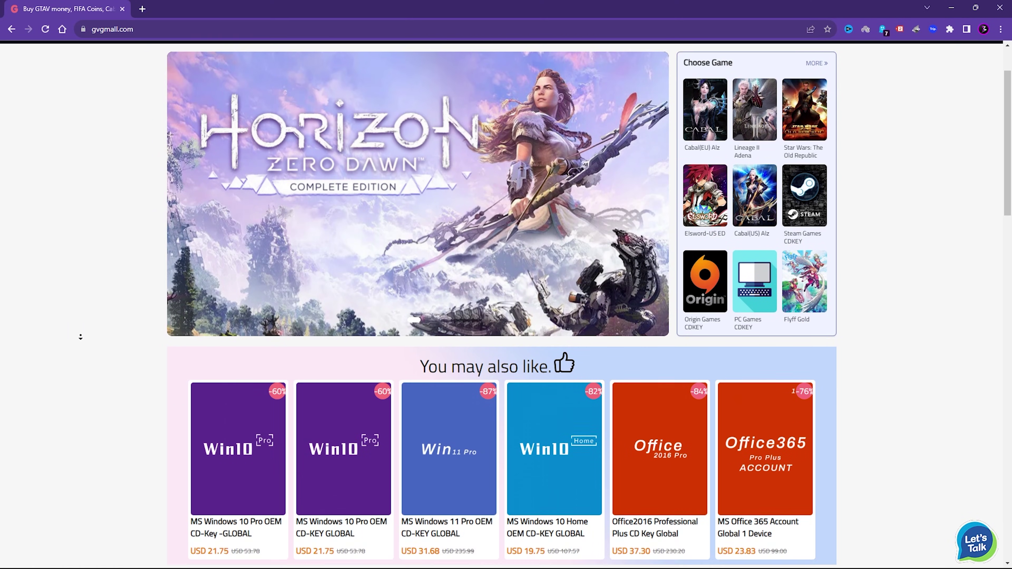
scroll(81, 337, down, 6)
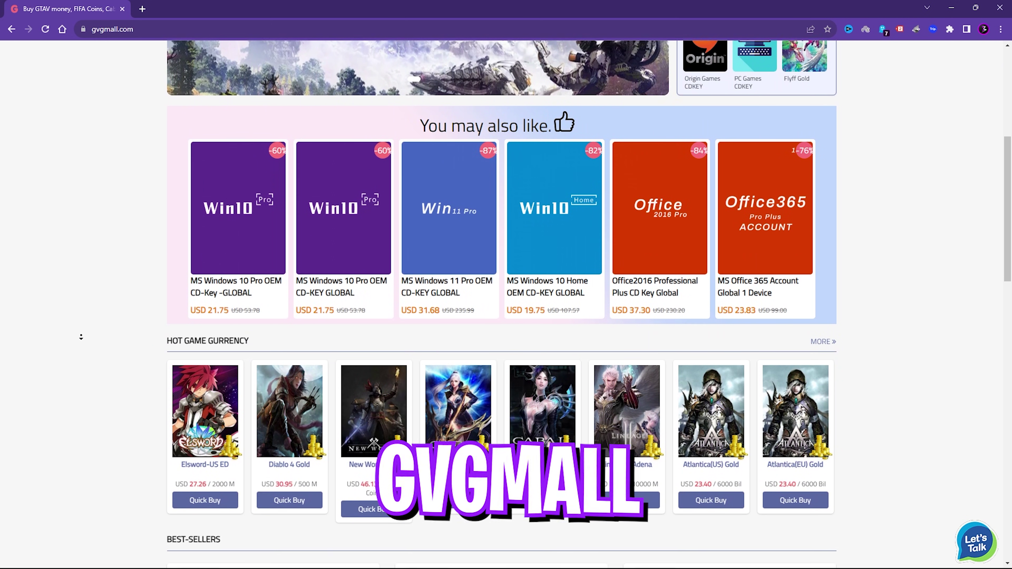
scroll(81, 337, down, 4)
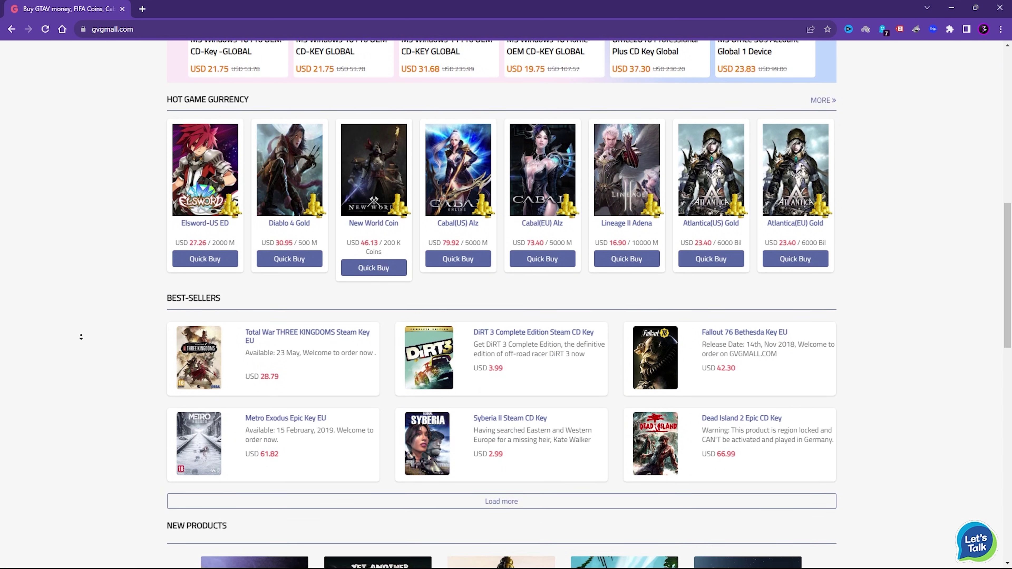
scroll(83, 339, up, 8)
scroll(82, 339, up, 7)
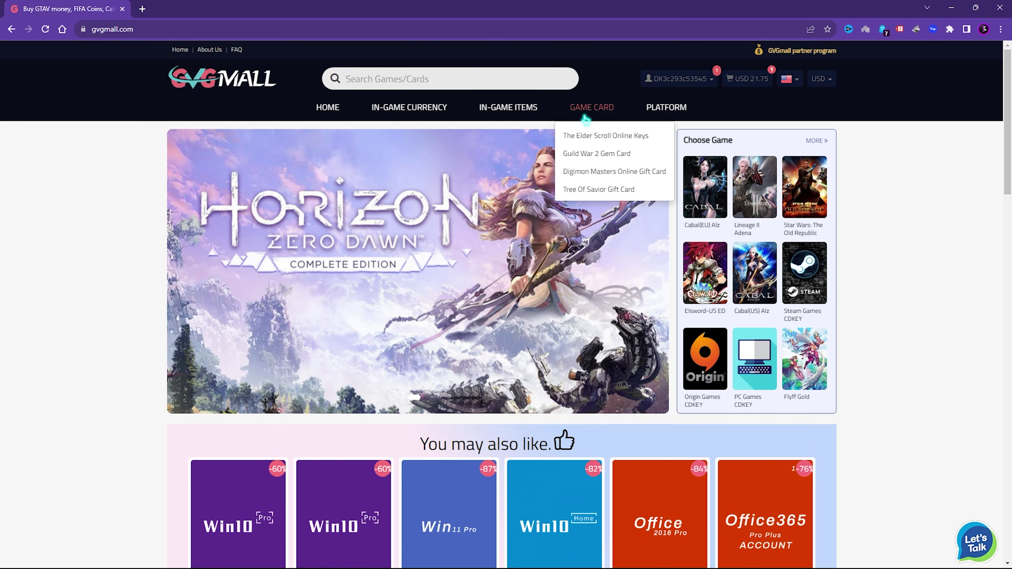
mouse_move(576, 108)
mouse_move(657, 106)
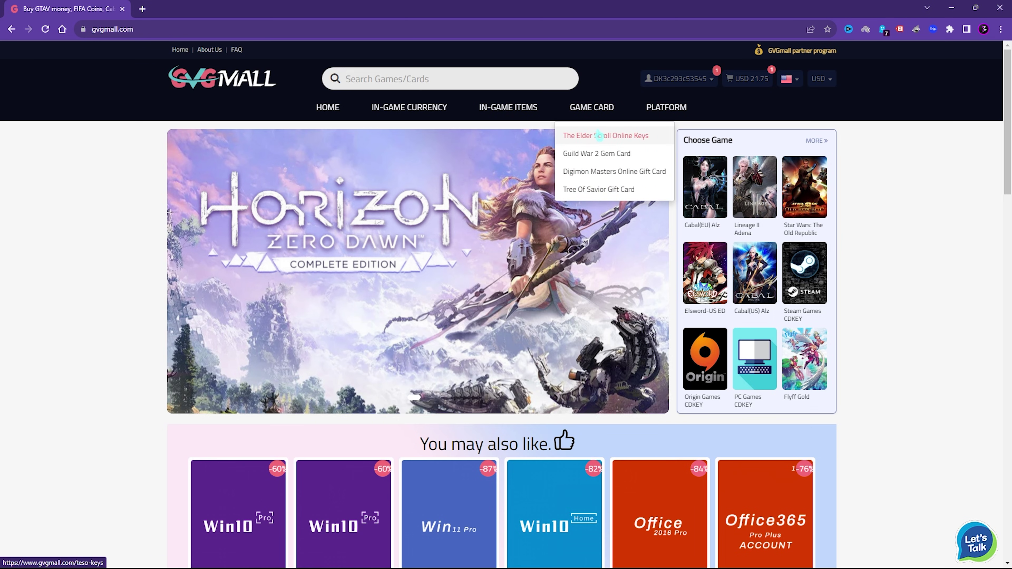
mouse_move(514, 108)
mouse_move(409, 106)
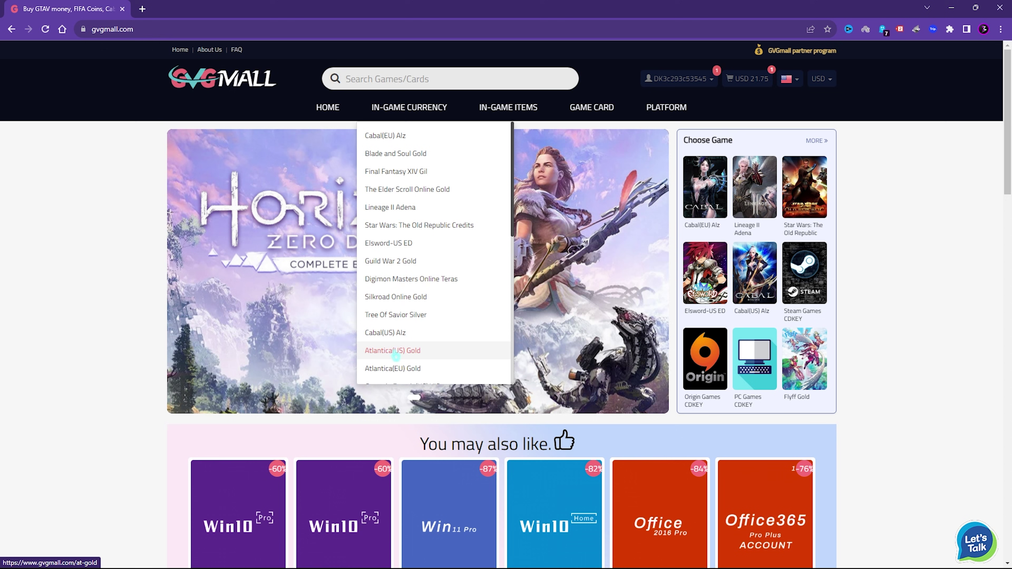
scroll(399, 279, down, 5)
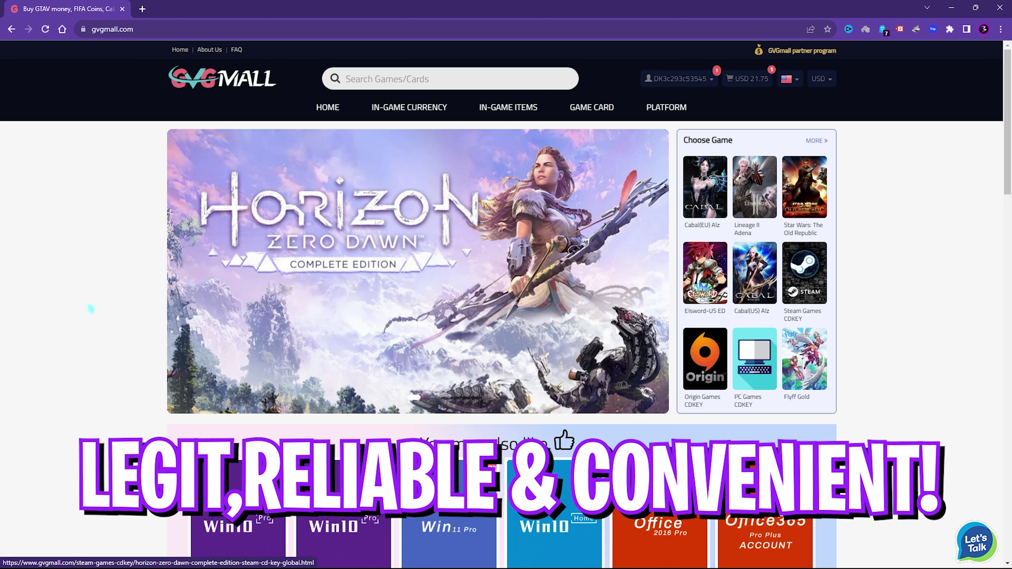
scroll(228, 363, down, 5)
scroll(228, 364, up, 5)
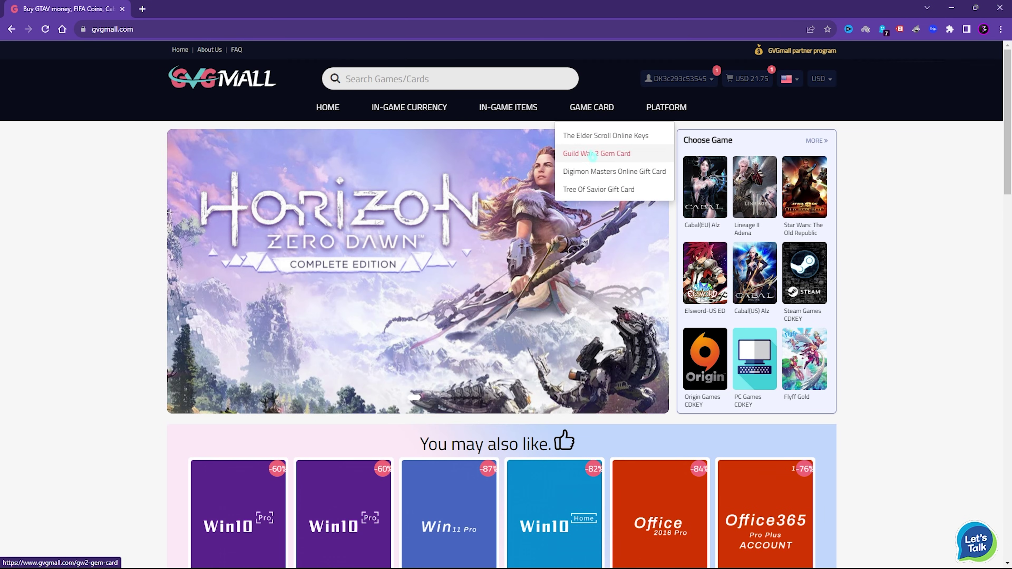
Look through the GVGMALL in-game currency list and the recommended Windows and Office keys on the home page
mouse_move(510, 126)
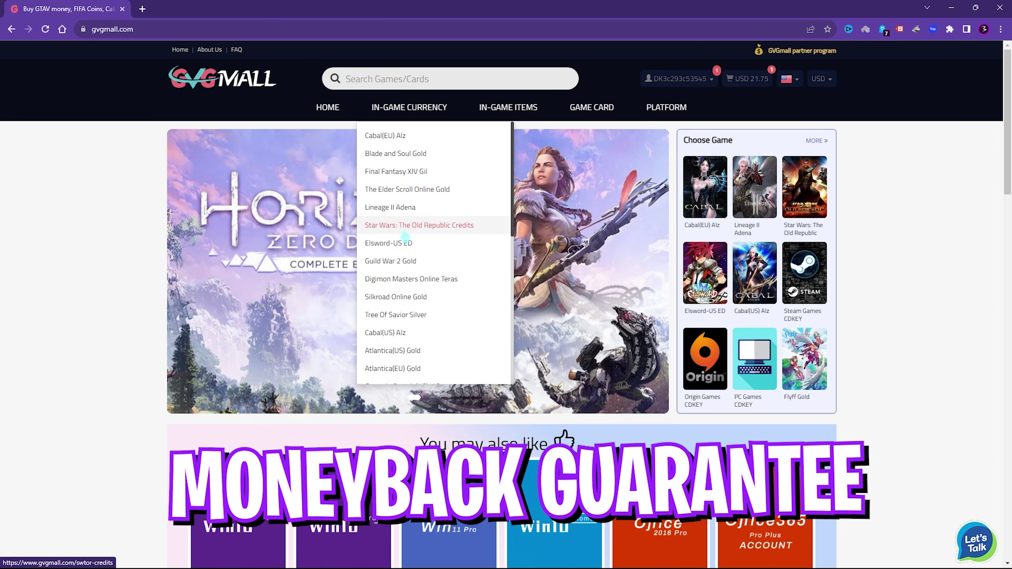
scroll(414, 286, down, 2)
scroll(414, 285, down, 3)
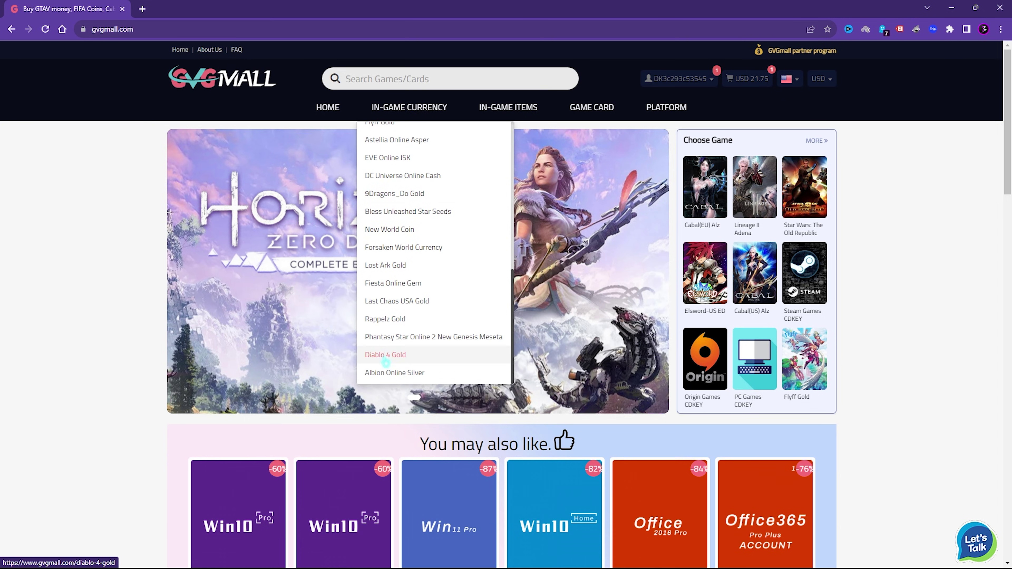
scroll(254, 373, down, 5)
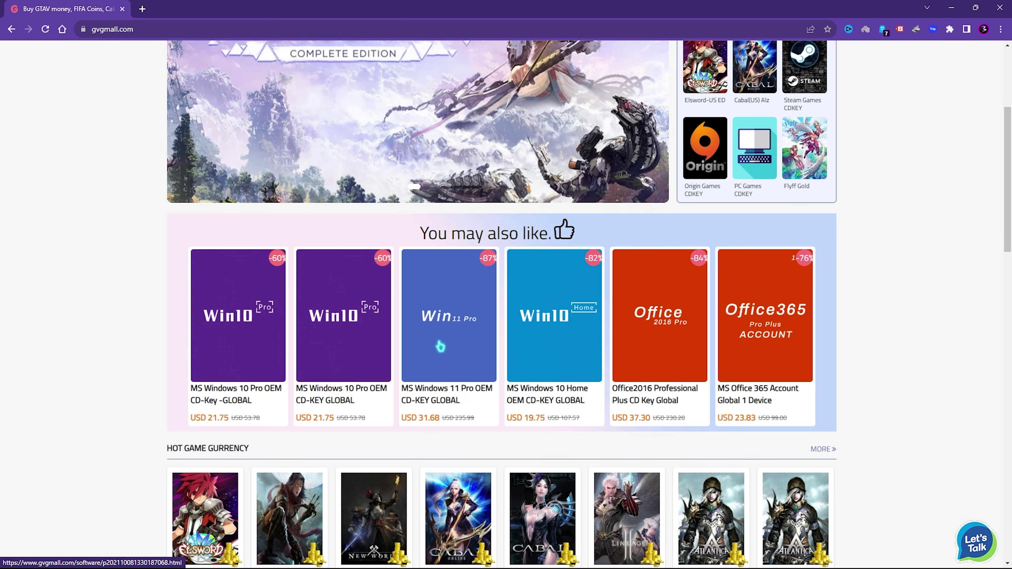
scroll(469, 425, up, 1)
scroll(399, 430, down, 1)
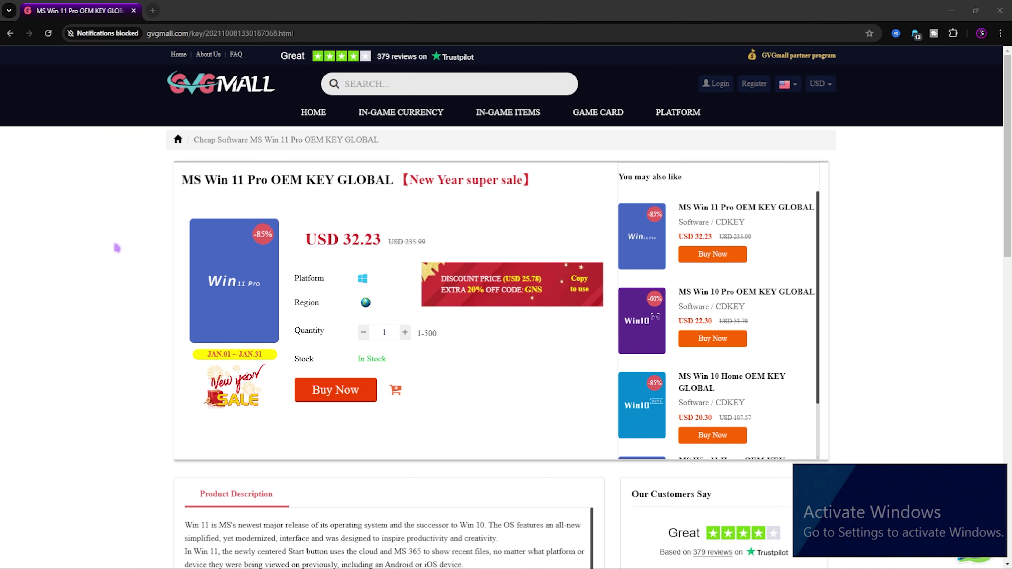
Review the MS Win 11 Pro OEM KEY GLOBAL product page, including its title, price and product description
drag(191, 182, 529, 180)
click(418, 183)
click(338, 200)
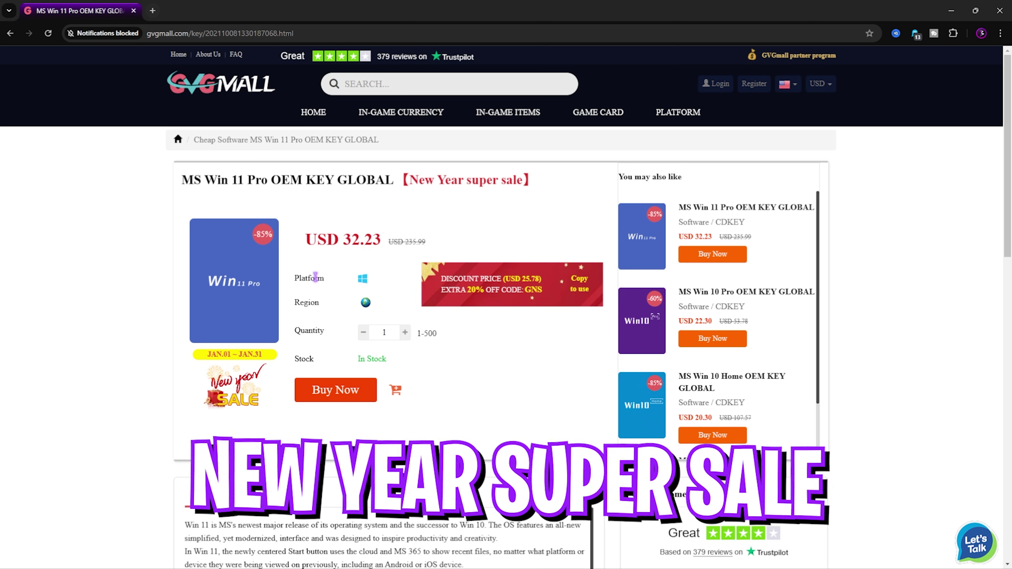
scroll(331, 322, down, 4)
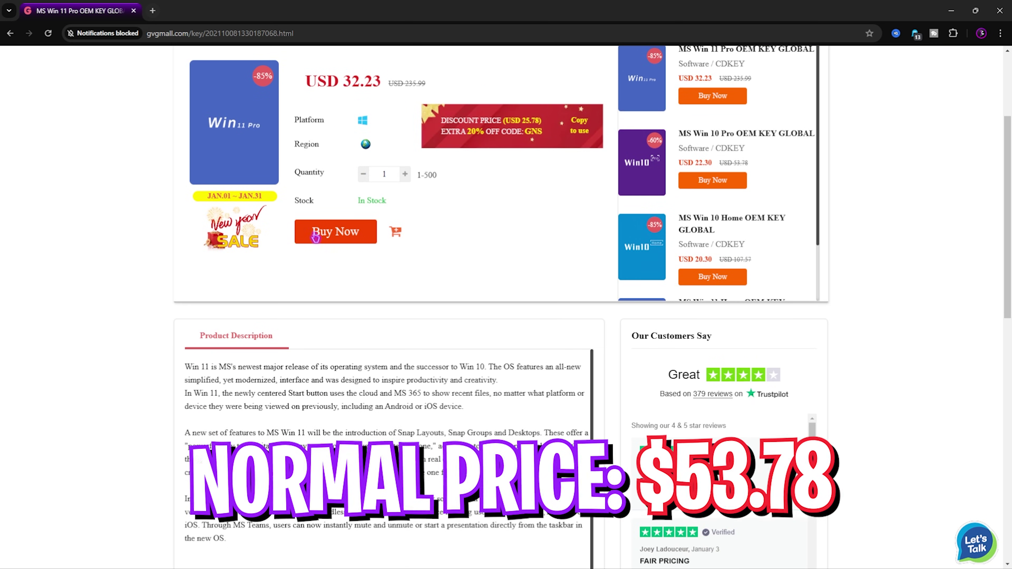
scroll(363, 238, up, 4)
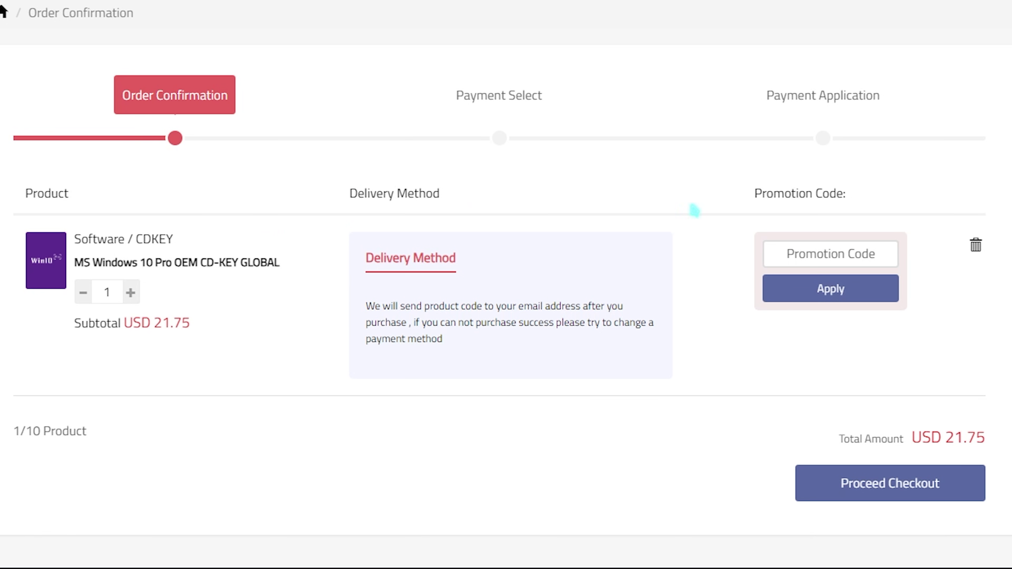
Apply promotion code FOX25 to the MS Windows 10 Pro OEM CD-KEY GLOBAL order and check the total amount
click(833, 253)
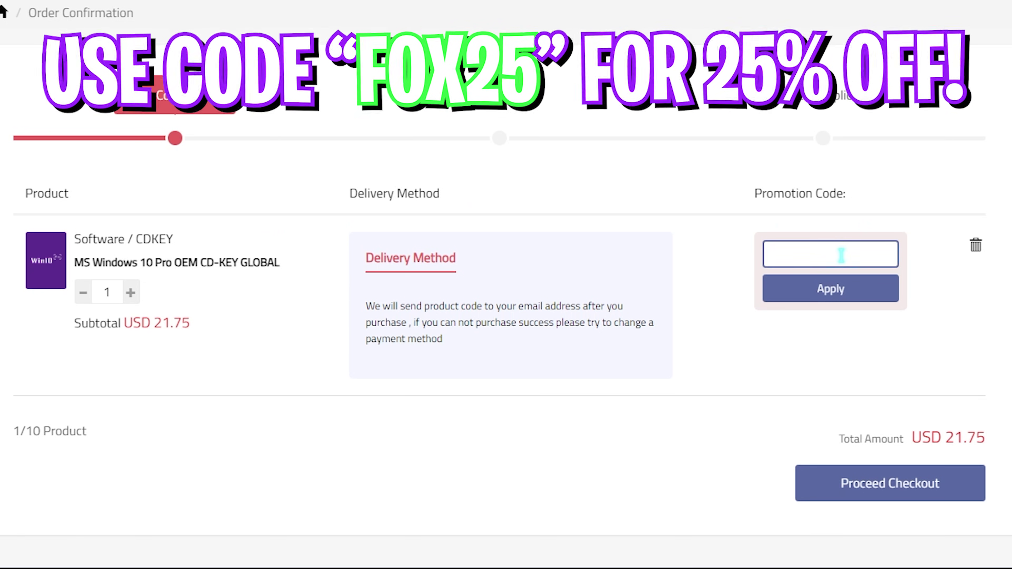
text(FOX25)
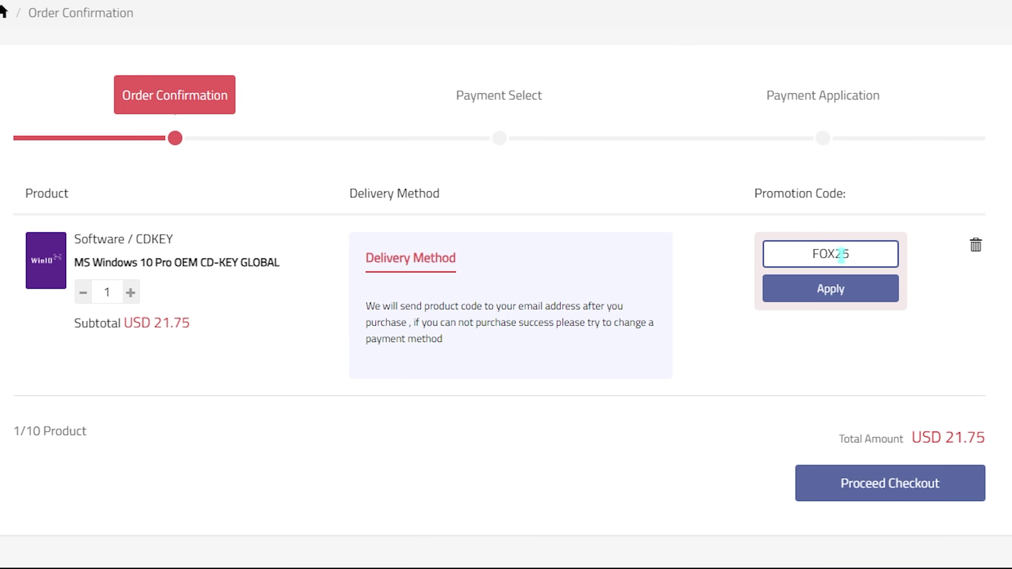
click(787, 288)
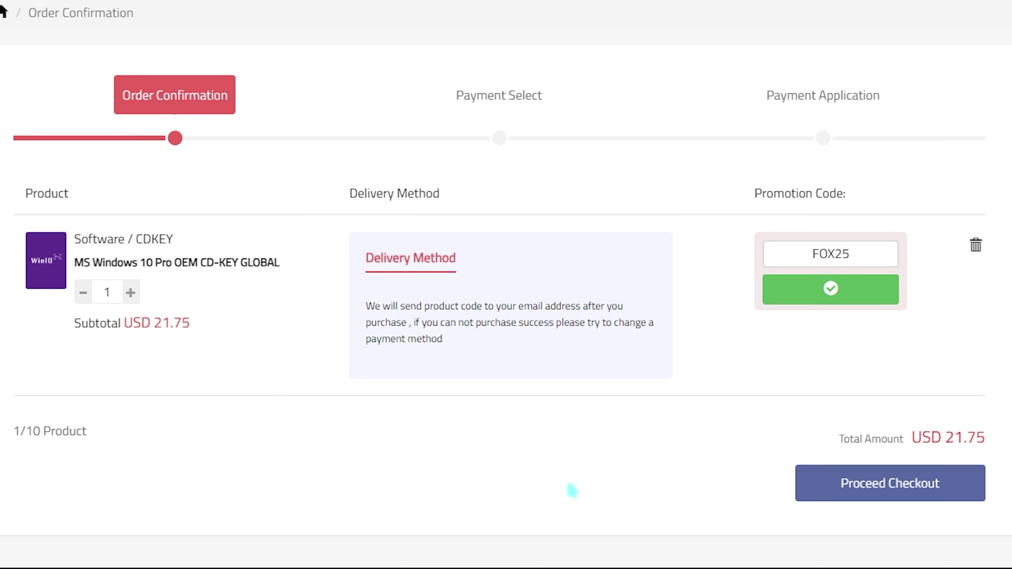
drag(951, 445, 991, 443)
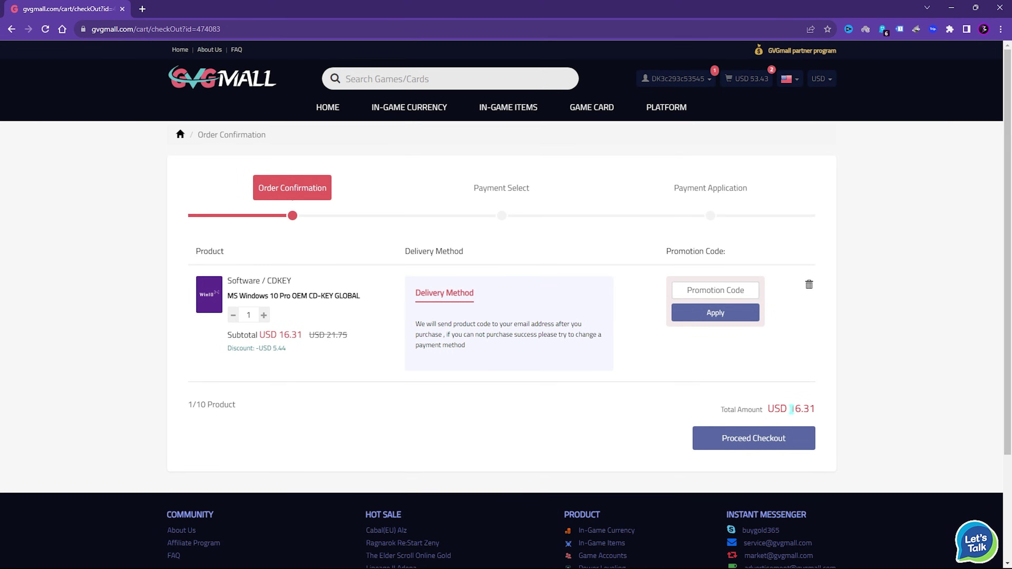
click(500, 385)
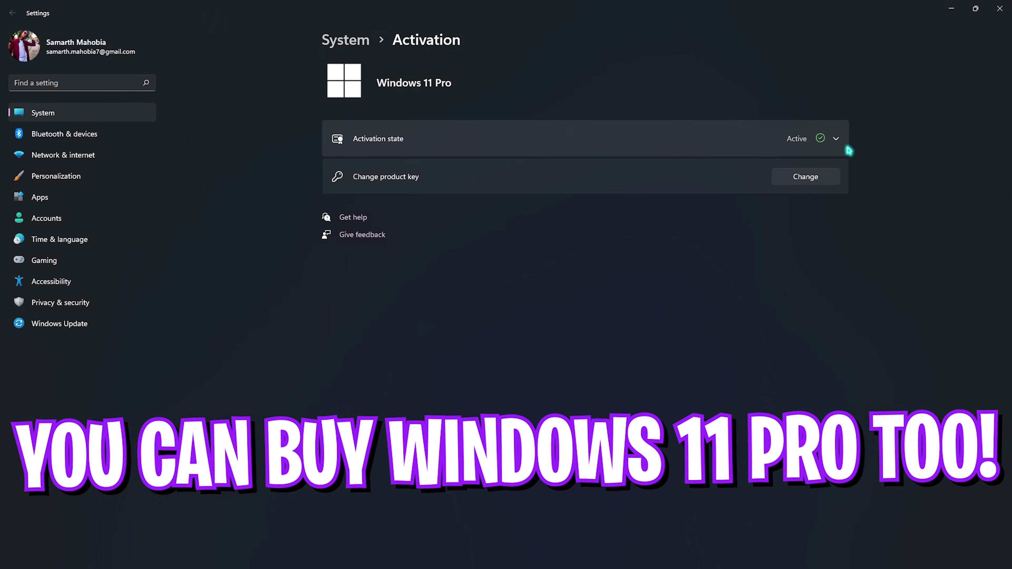
Check the Windows 11 Pro activation state in Settings, and return to the GVGMALL home page in the browser
click(637, 138)
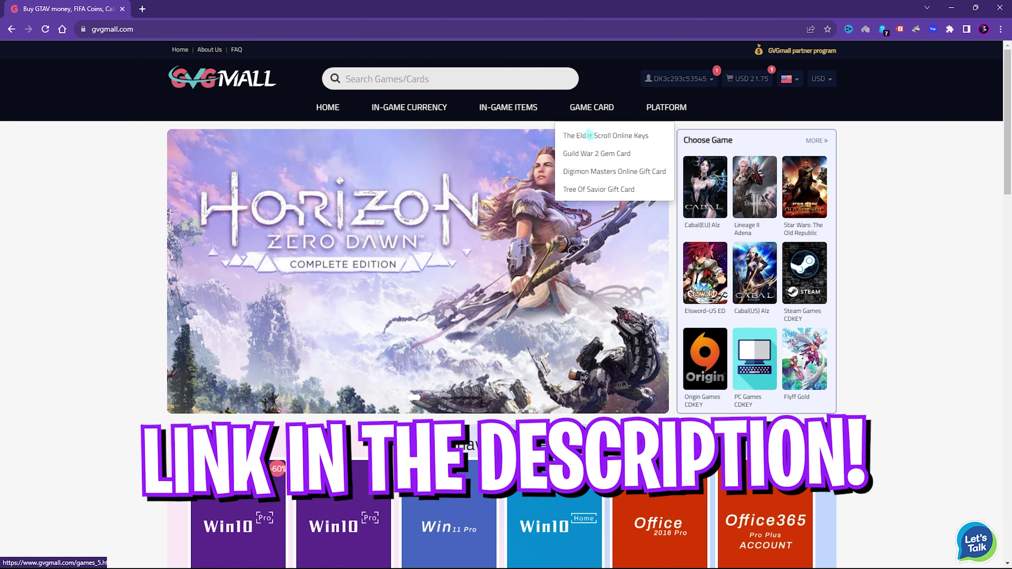
mouse_move(405, 219)
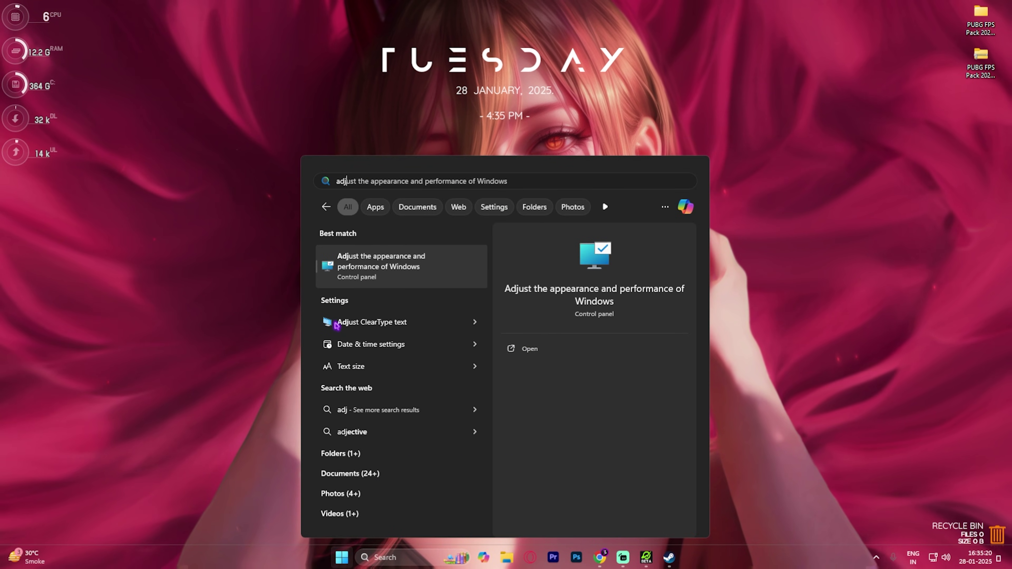
Open the Windows performance options and bring up the virtual memory settings with drive C's custom initial size selected
key(Return)
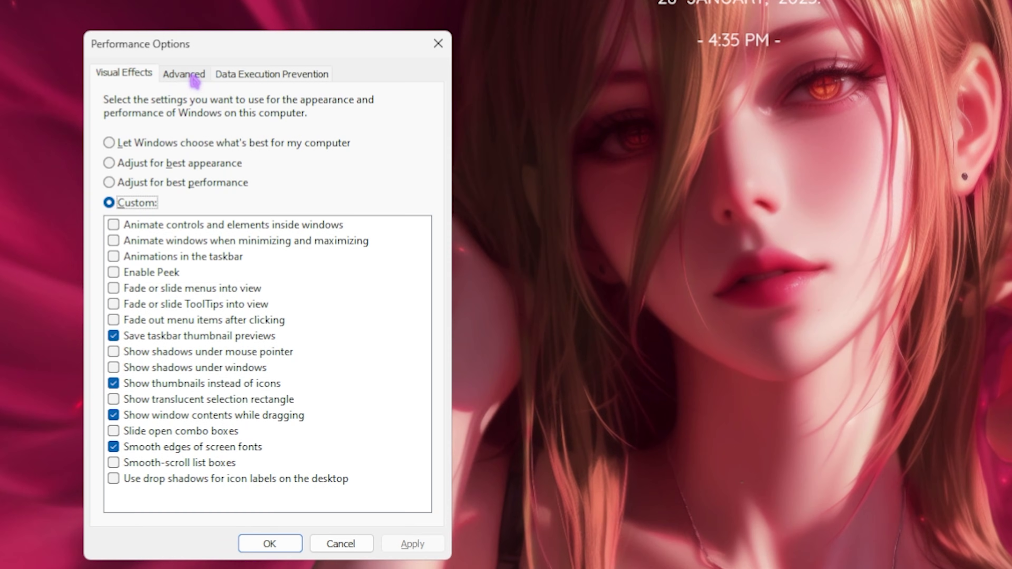
click(181, 75)
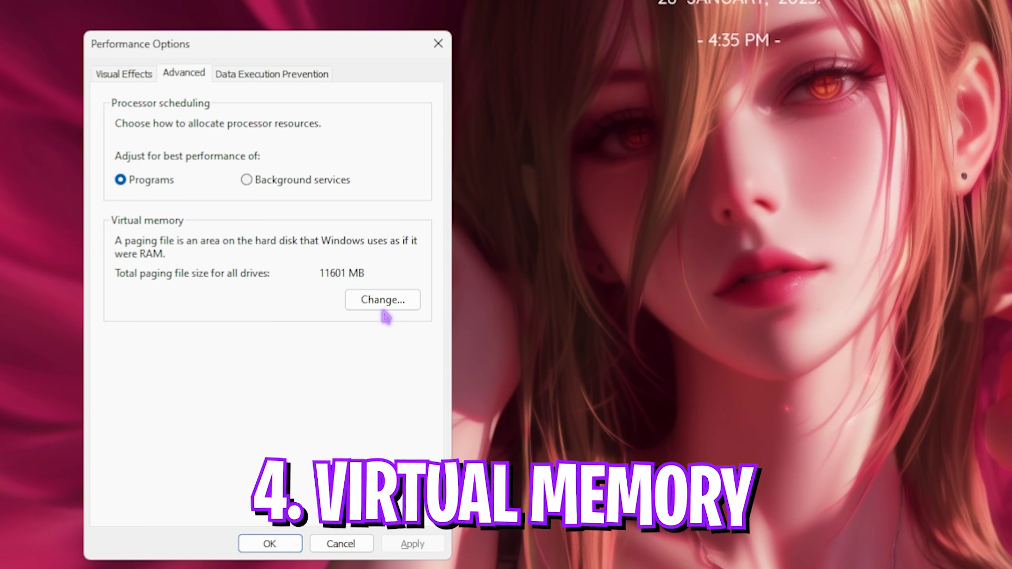
click(382, 300)
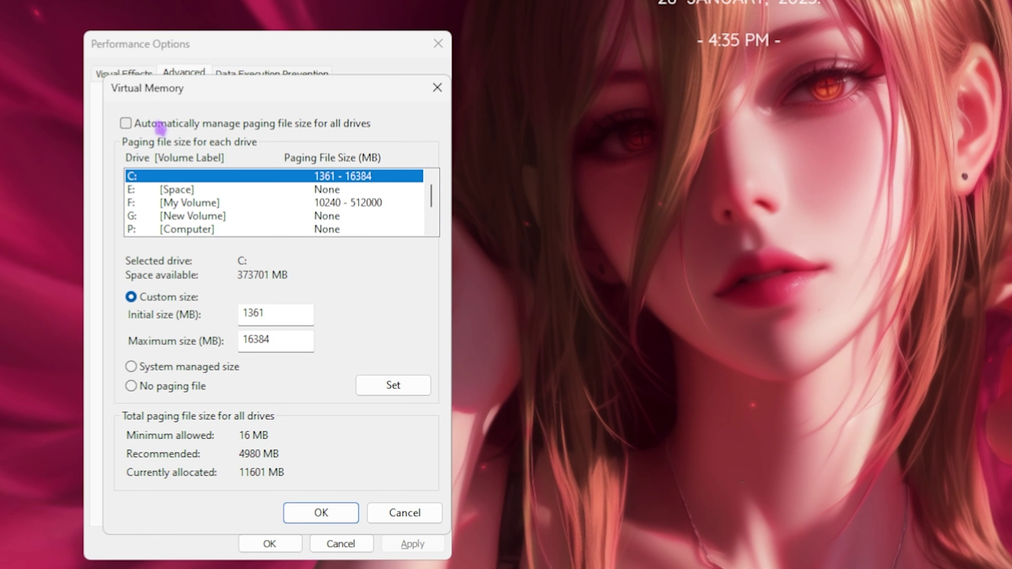
double_click(271, 314)
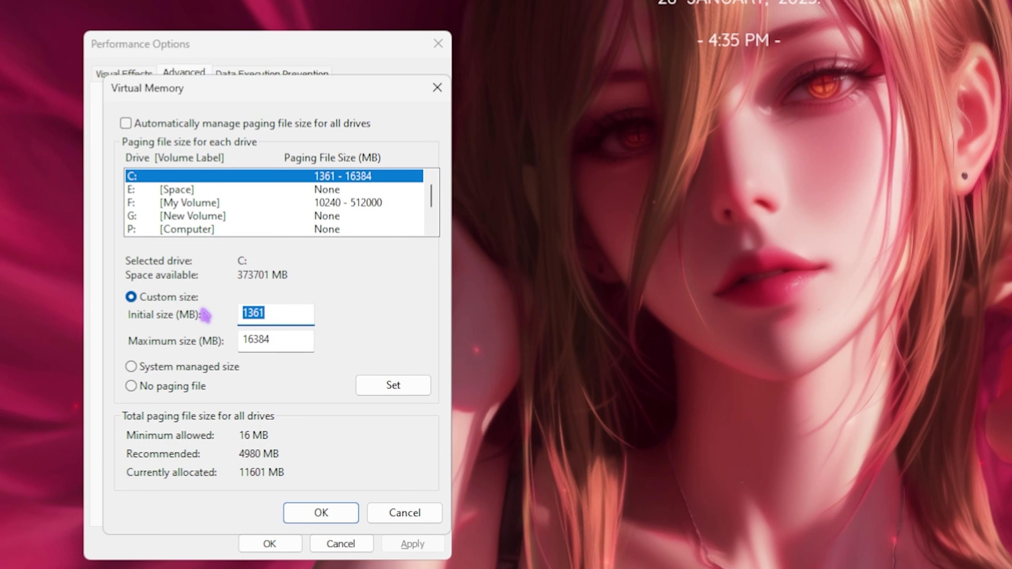
Open Calculator and multiply 32 by 1024 to convert the RAM size to megabytes
key(super)
text(ca)
key(Return)
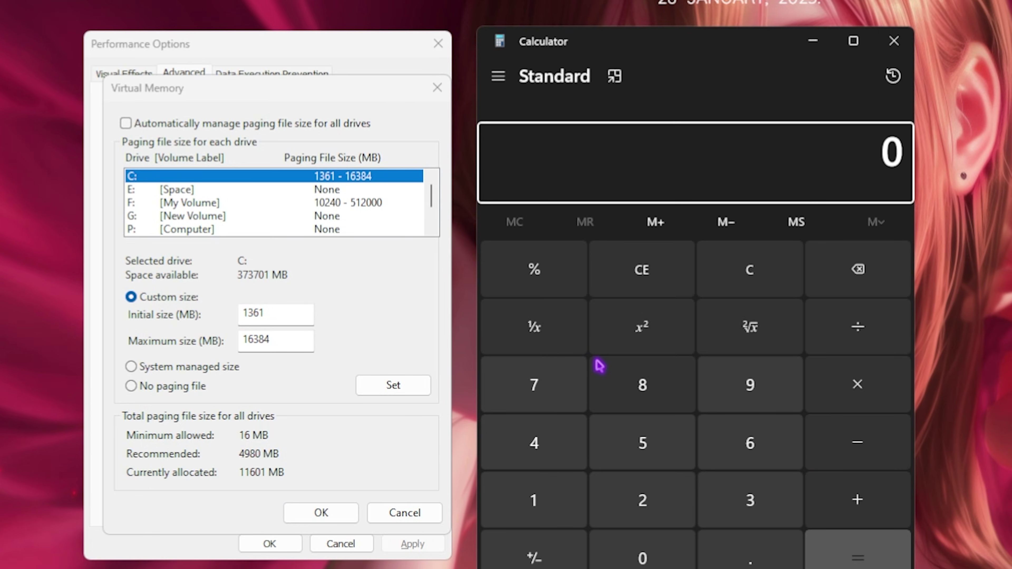
click(749, 500)
click(688, 496)
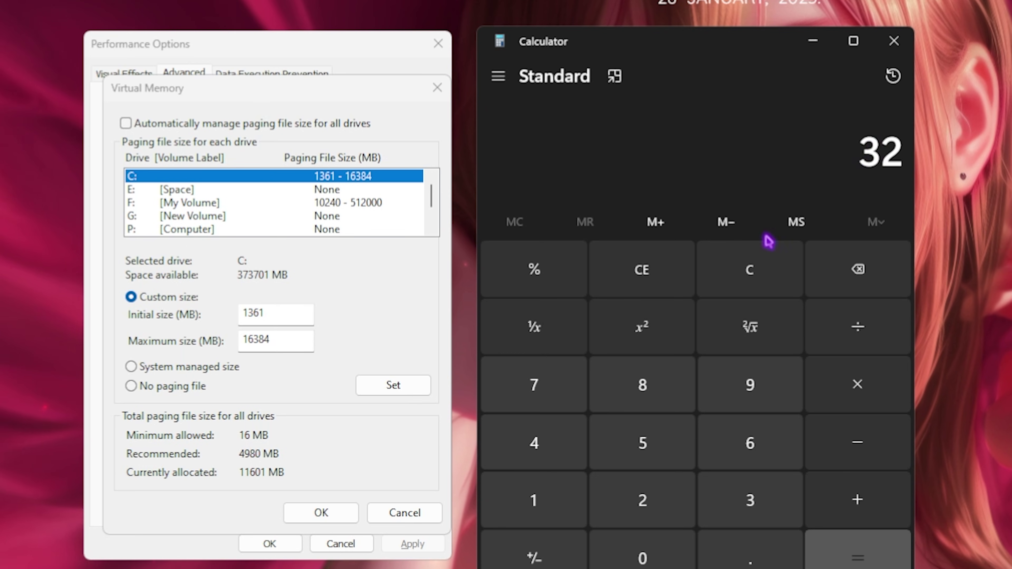
click(831, 387)
click(536, 501)
click(626, 555)
click(642, 500)
key(4)
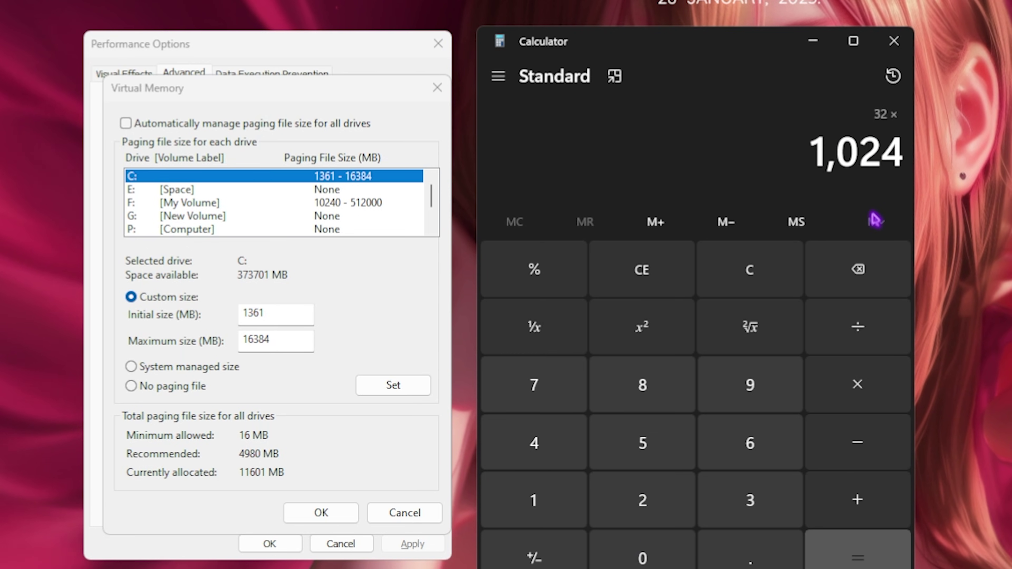
key(super)
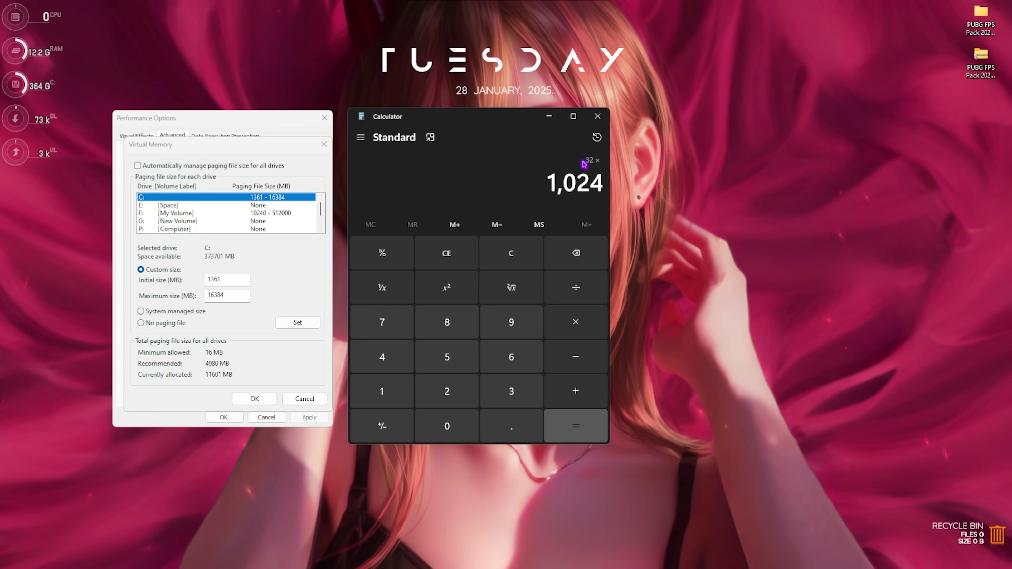
click(576, 426)
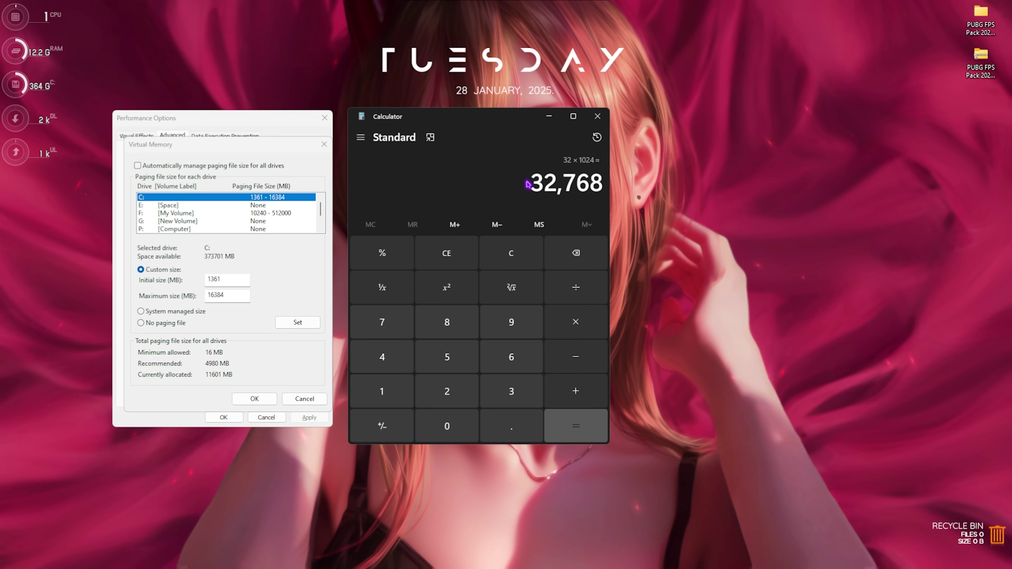
Divide the converted RAM size by 2 to get the maximum paging file size
click(576, 287)
click(447, 391)
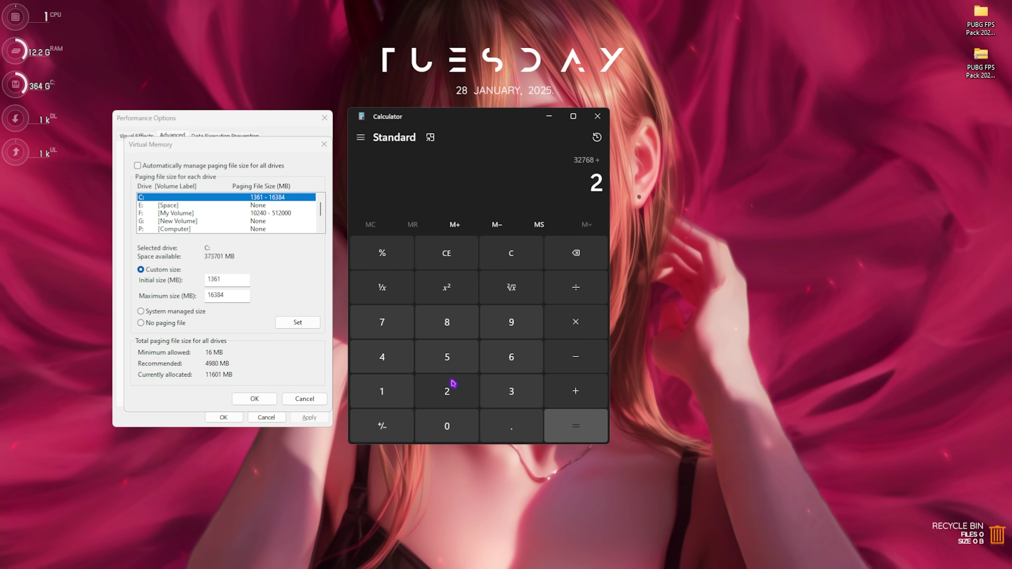
key(Return)
click(535, 185)
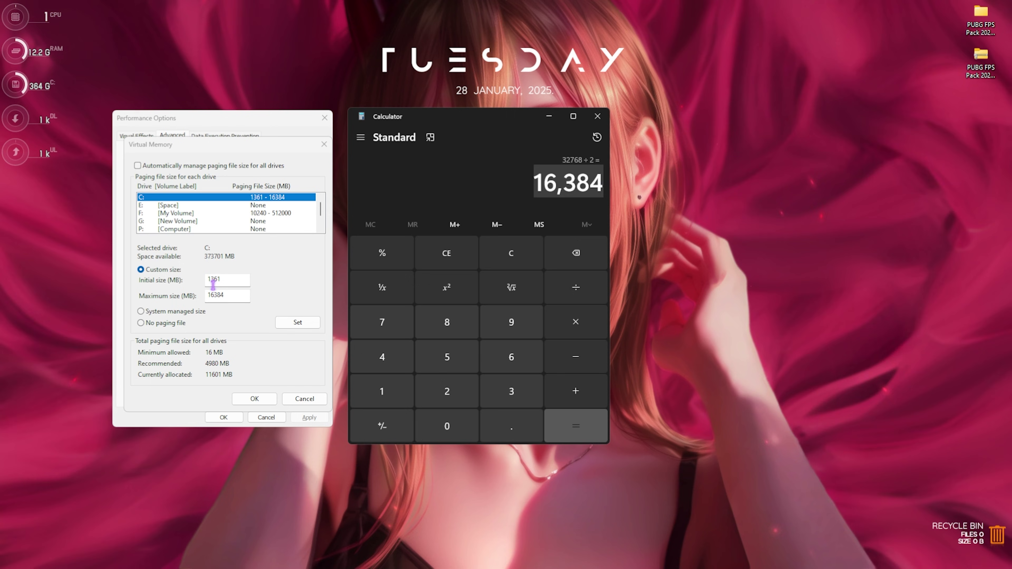
Close Calculator and confirm drive C's custom paging file with initial size 1361 MB and maximum size 16384 MB
click(229, 295)
click(597, 116)
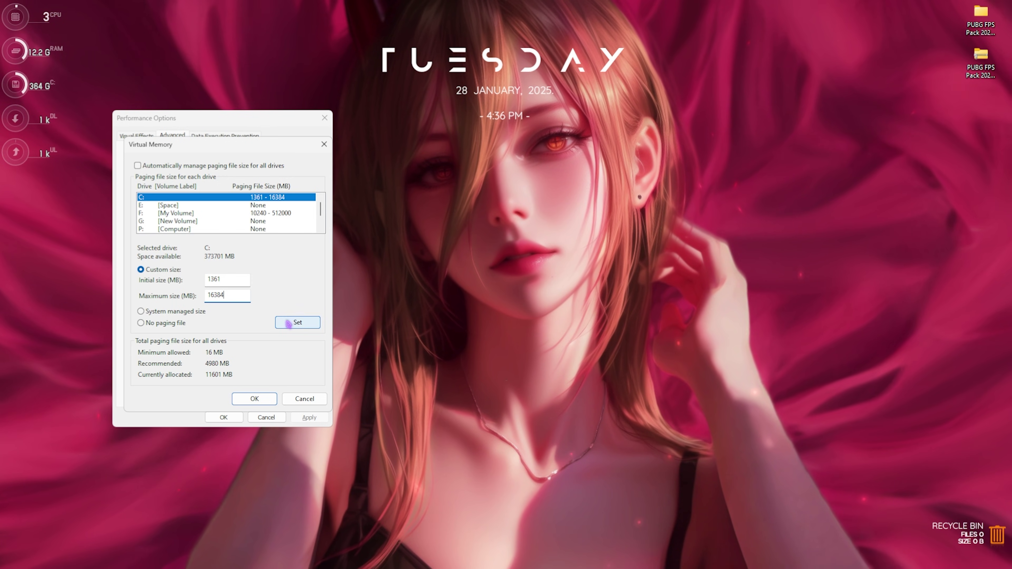
click(257, 398)
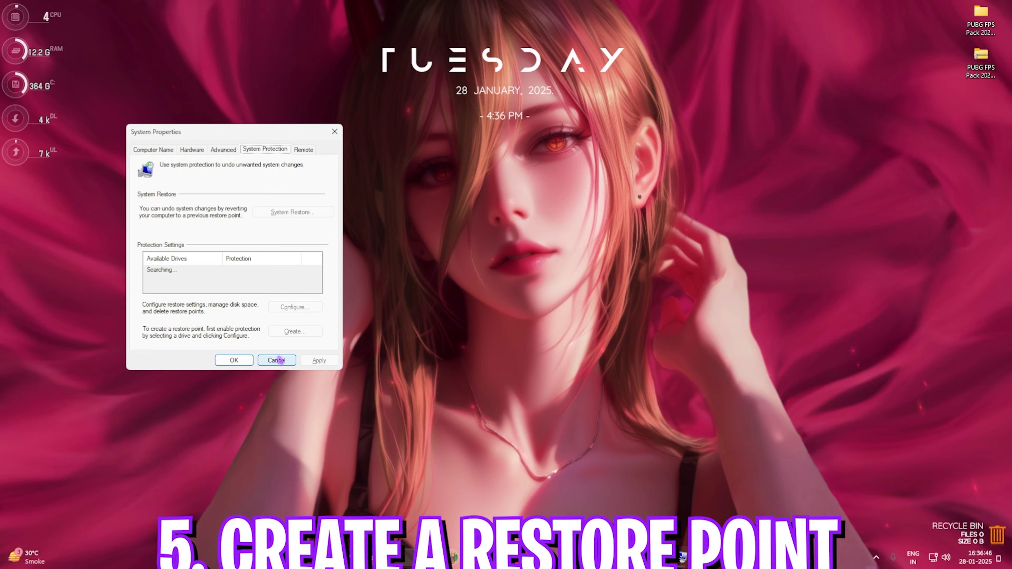
Create a system restore point described as PUBG with Local Disk (C:) selected, and close System Properties
scroll(195, 279, down, 1)
click(200, 287)
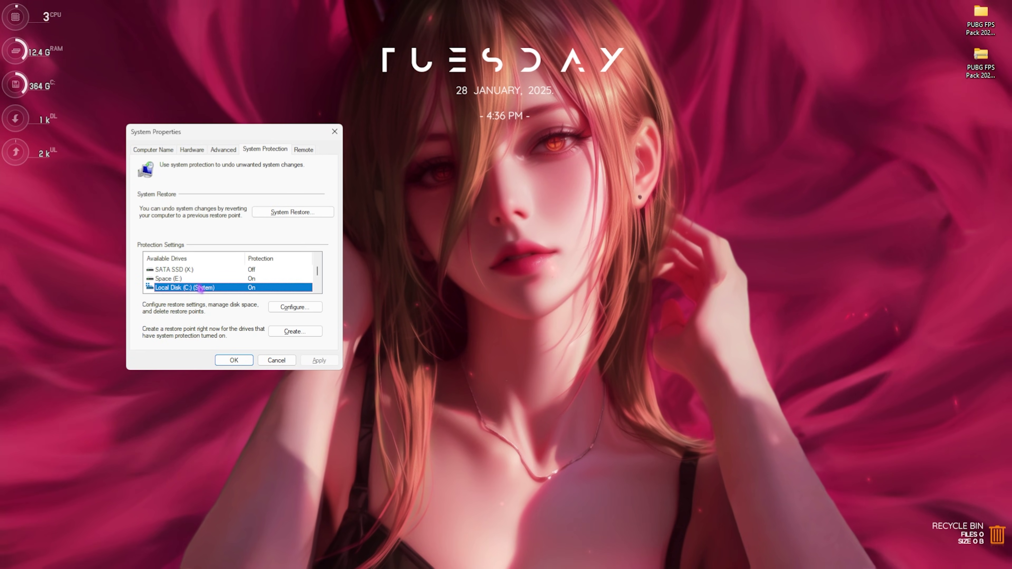
click(285, 332)
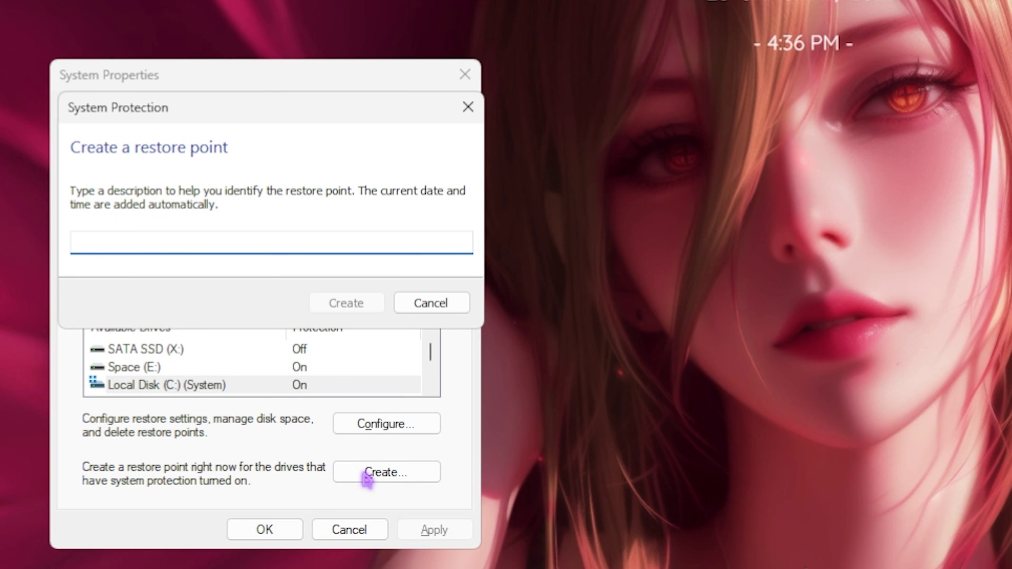
text(PUBG)
key(Return)
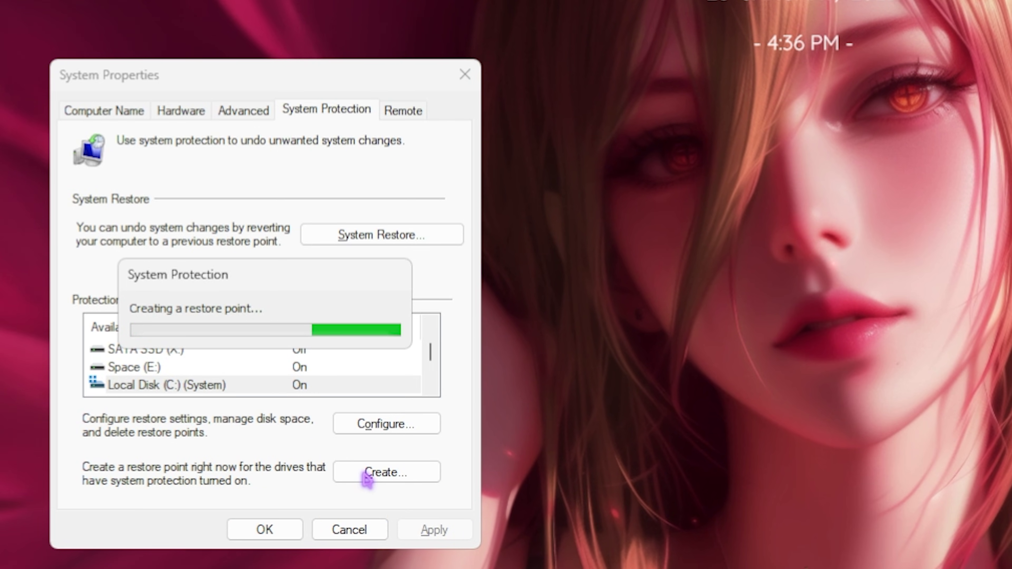
click(407, 323)
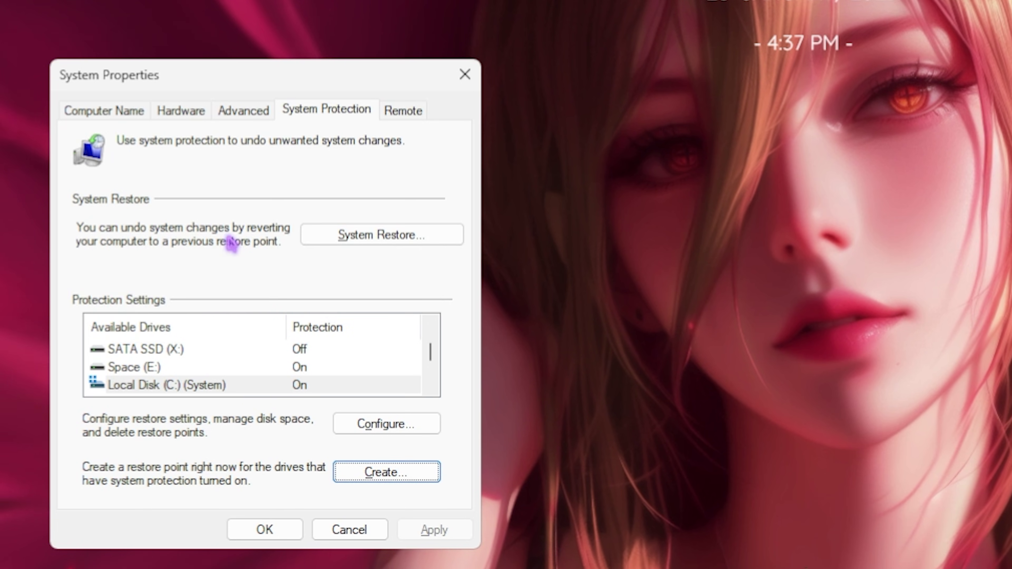
click(465, 74)
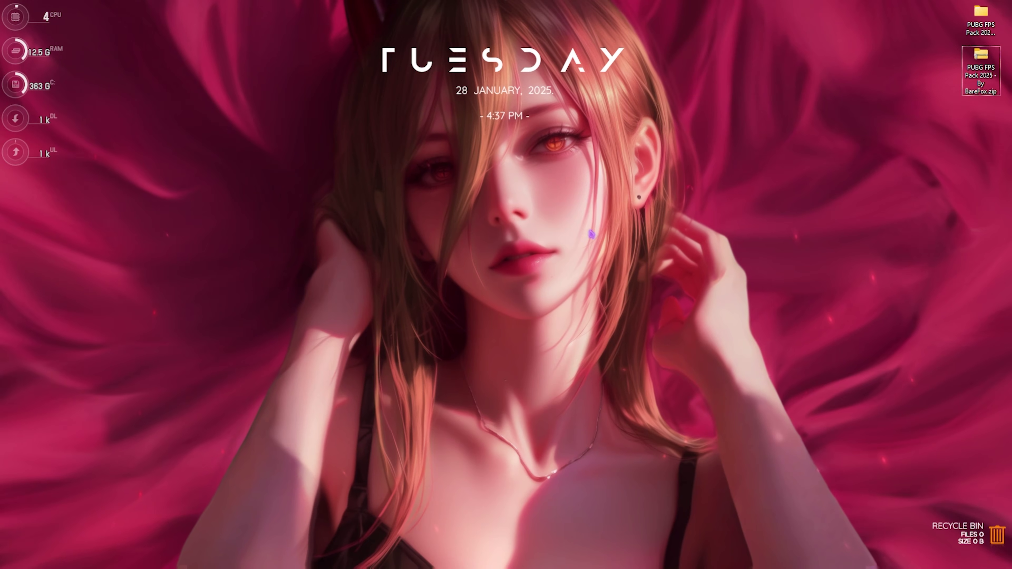
Open the PUBG FPS Pack 2025 - By BareFox desktop folder in a maximized window and select all its subfolders
double_click(981, 14)
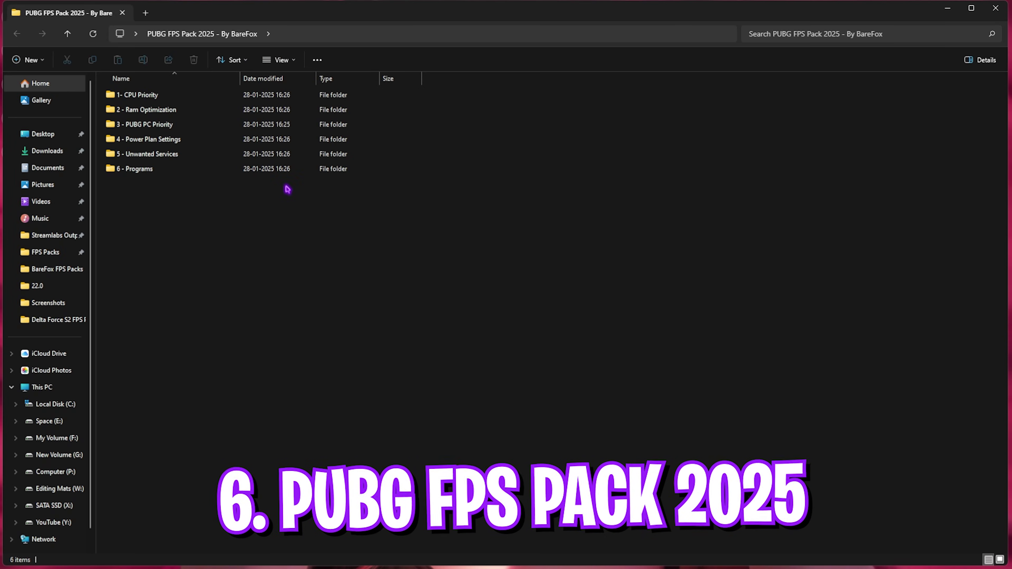
click(971, 8)
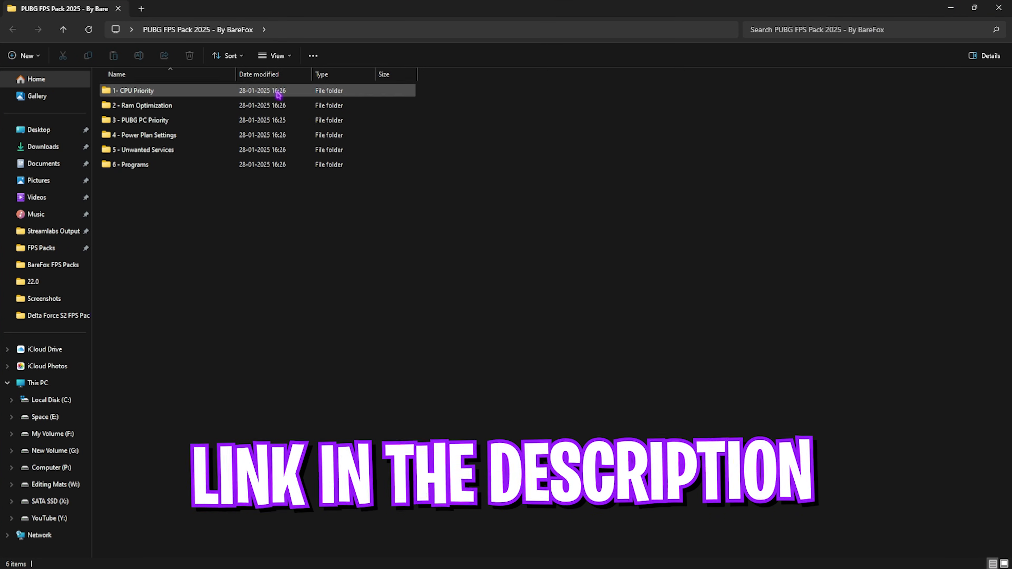
drag(184, 95, 149, 191)
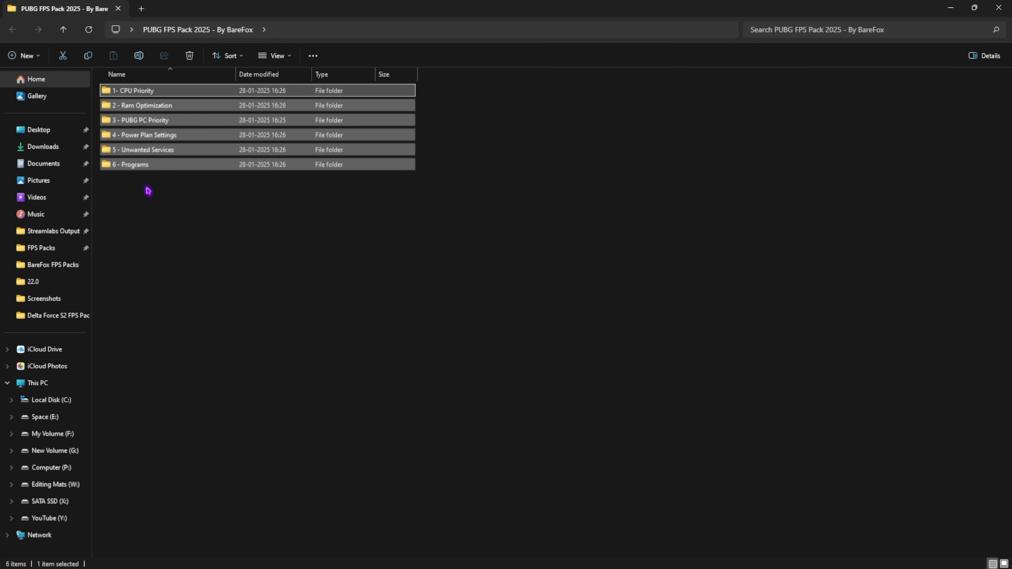
Open the 1- CPU Priority folder and examine the registry files in its AMD and INTEL subfolders
click(148, 191)
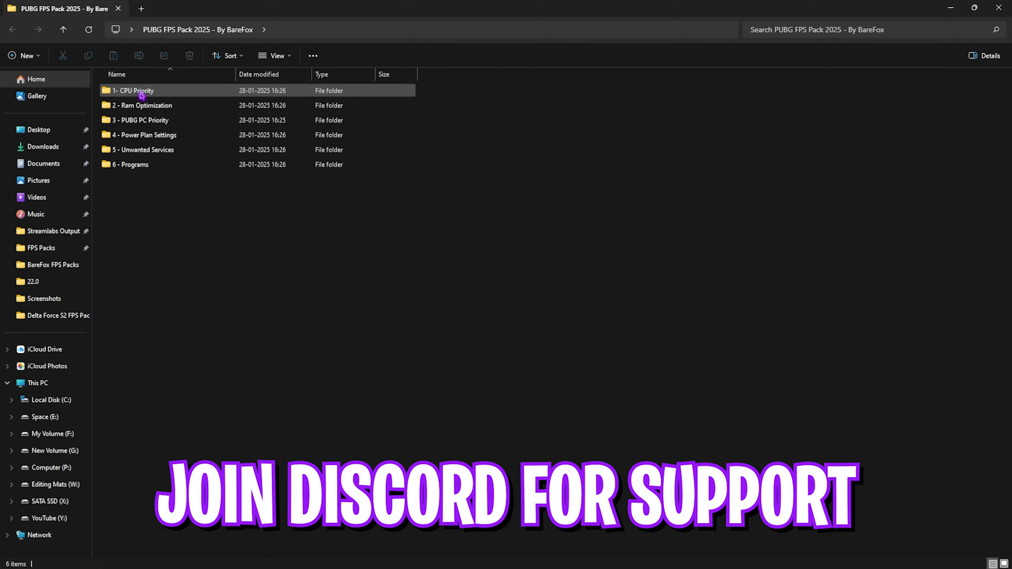
double_click(142, 94)
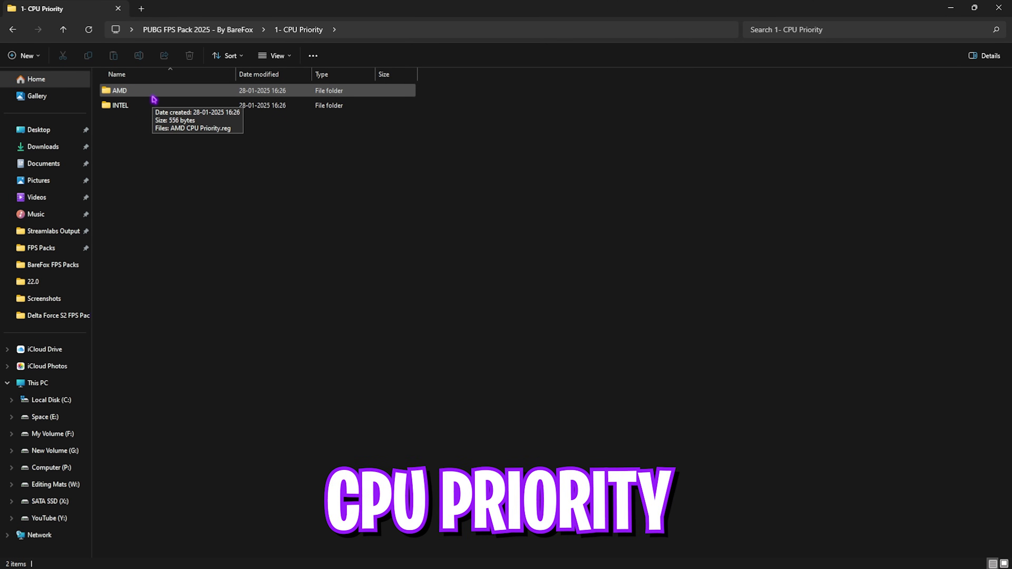
double_click(184, 95)
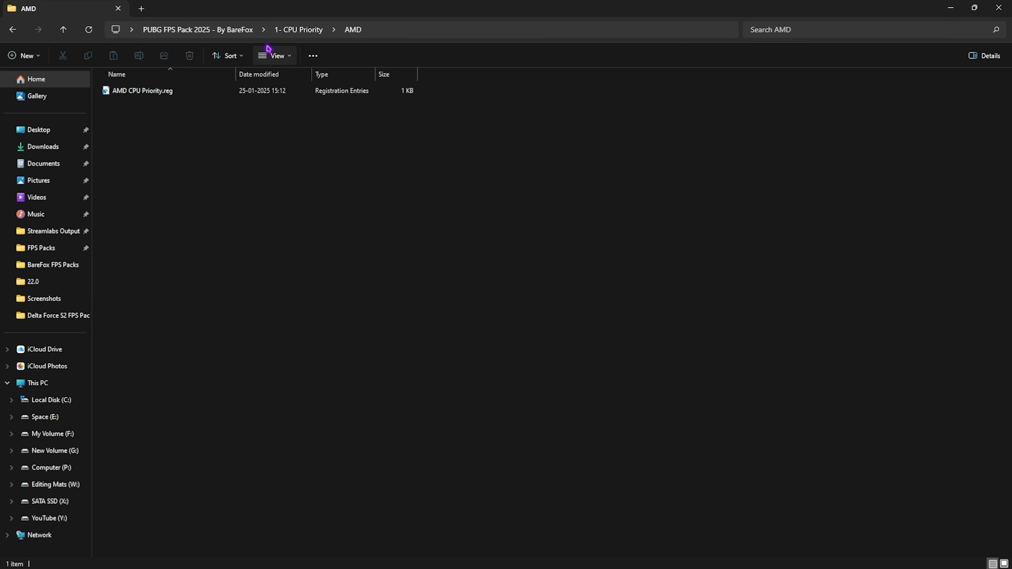
key(alt+Left)
double_click(162, 96)
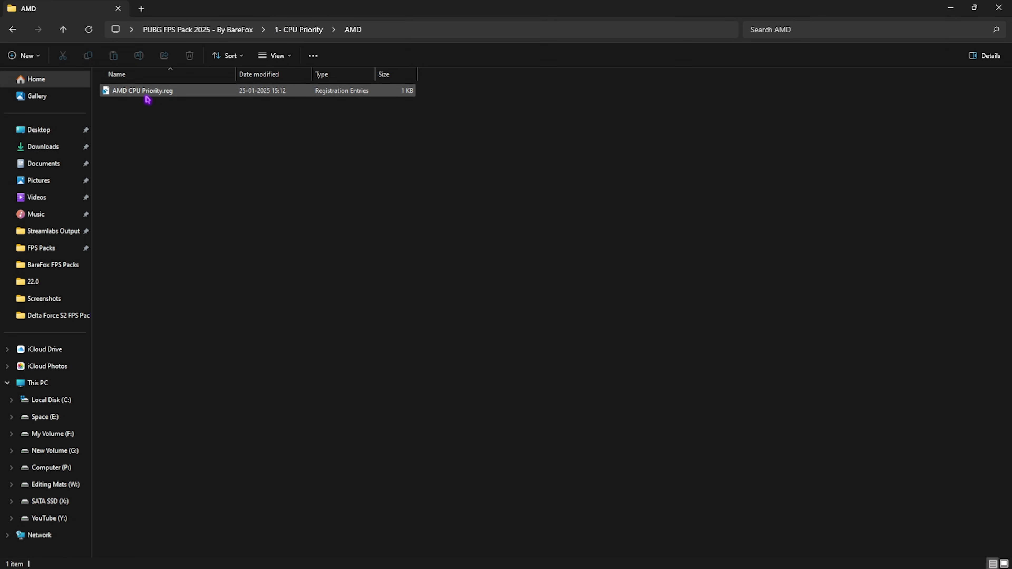
click(146, 99)
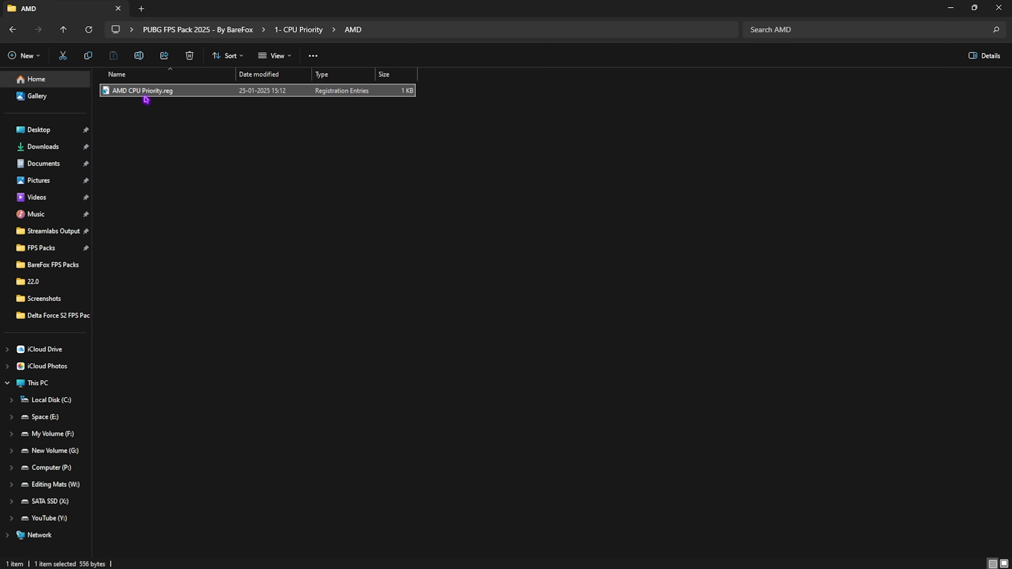
click(281, 35)
double_click(110, 103)
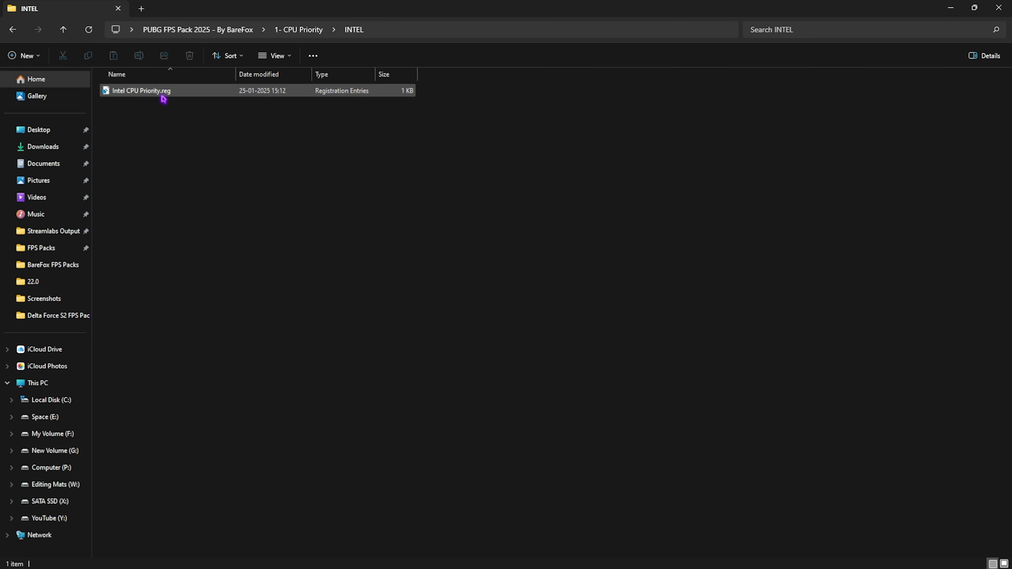
Open the 2 - Ram Optimization folder and review its registry files, including 32GB Ram.reg and Reset to Default.reg
click(209, 31)
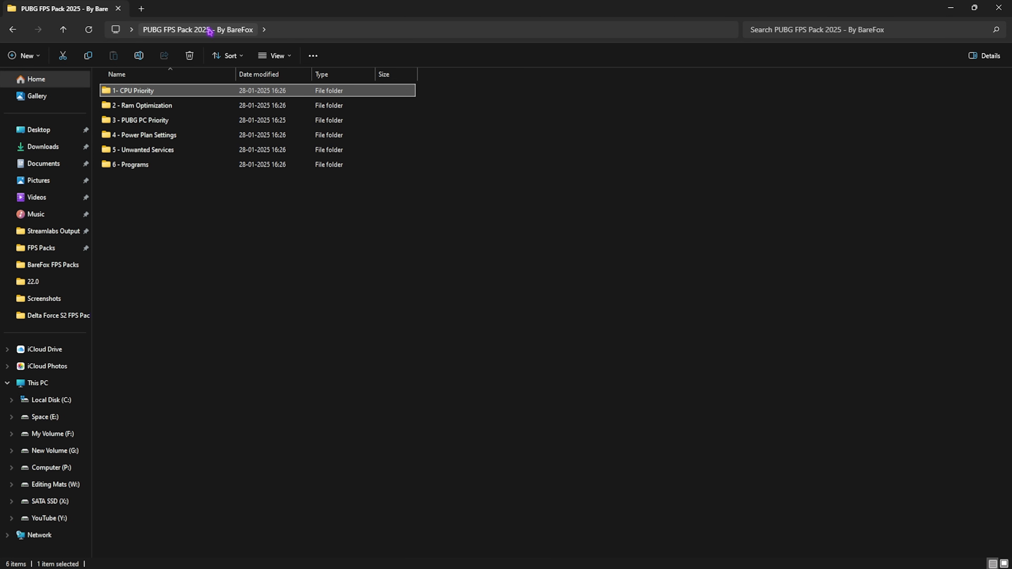
double_click(165, 105)
drag(165, 333, 162, 159)
click(515, 283)
drag(464, 288, 400, 89)
click(509, 181)
click(150, 239)
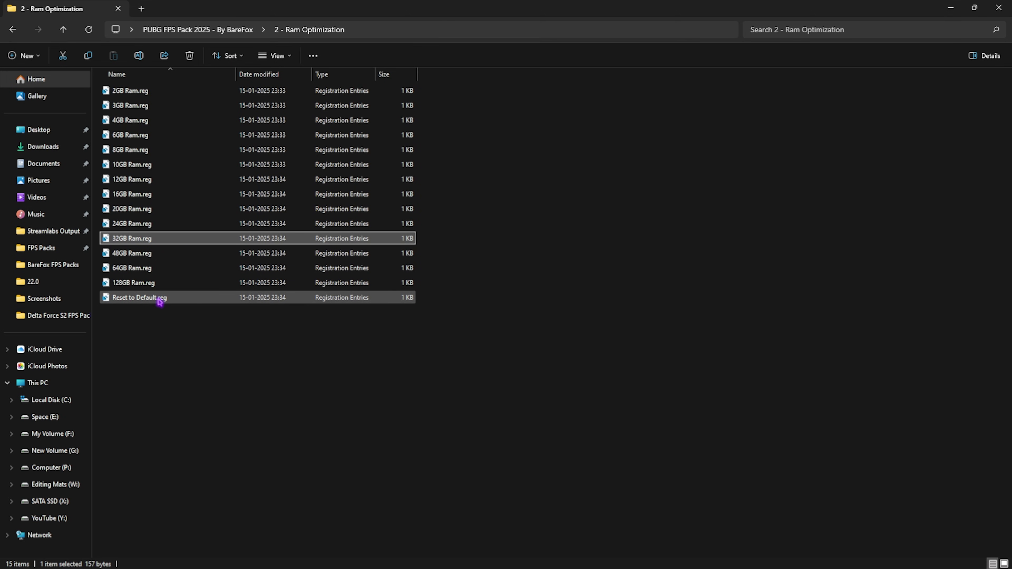
click(126, 299)
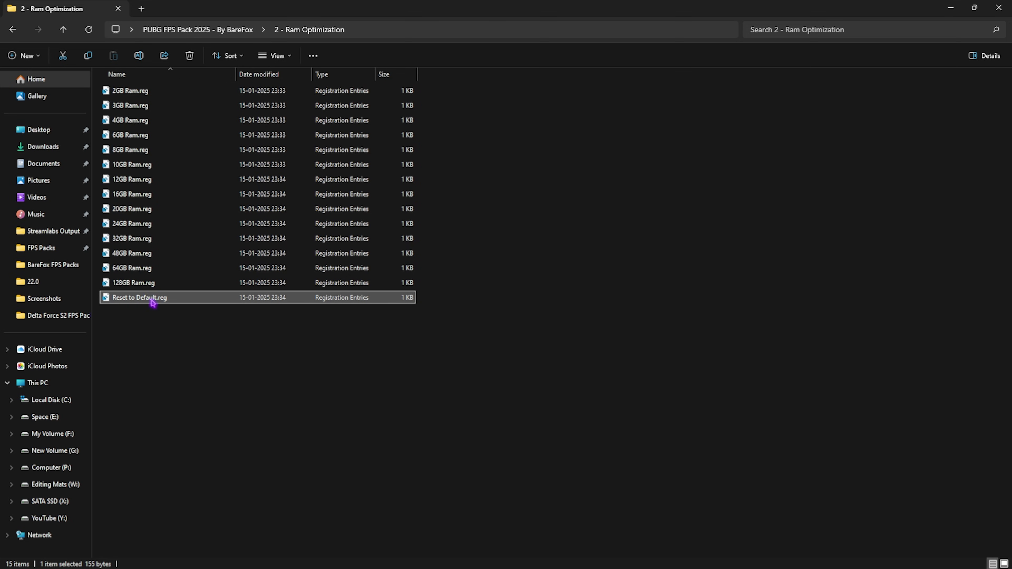
Open the 3 - PUBG PC Priority folder to view its priority registry files, and return to the PUBG FPS Pack folder
key(alt+Up)
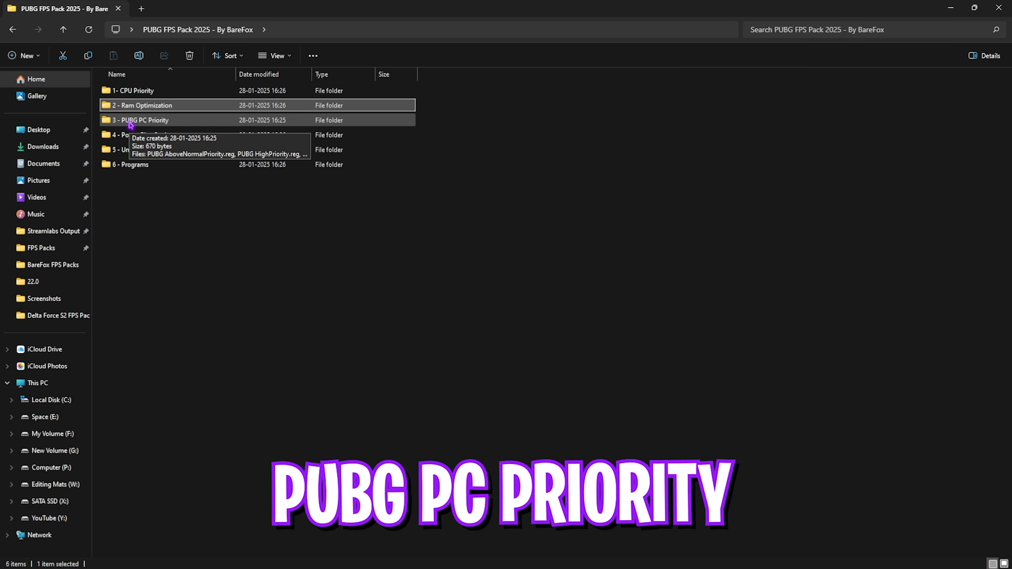
double_click(132, 120)
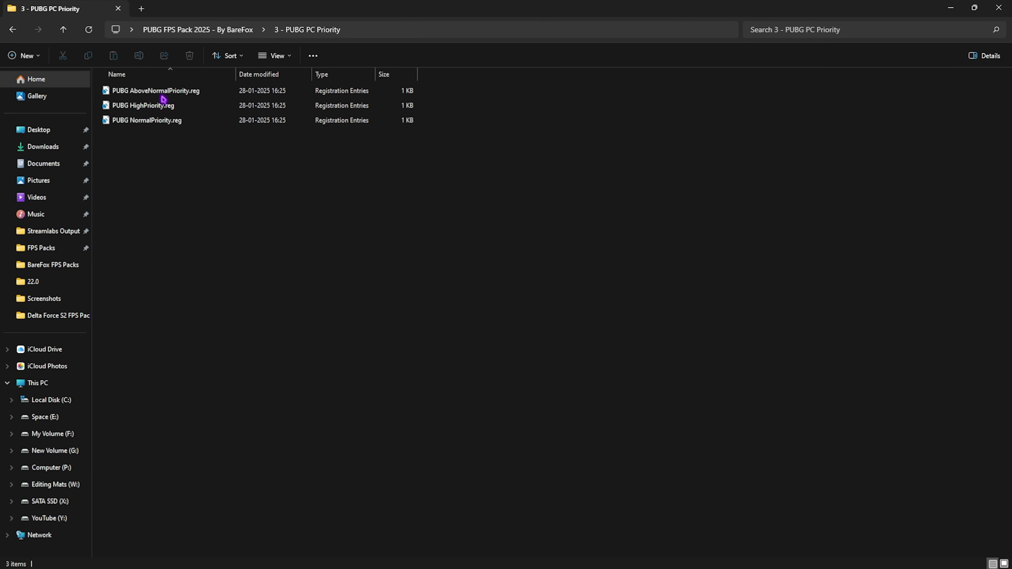
click(218, 35)
Open the 4 - Power Plan Settings folder and check the Run as administrator option of the Import Ultimate Performance Power Plan script
double_click(163, 136)
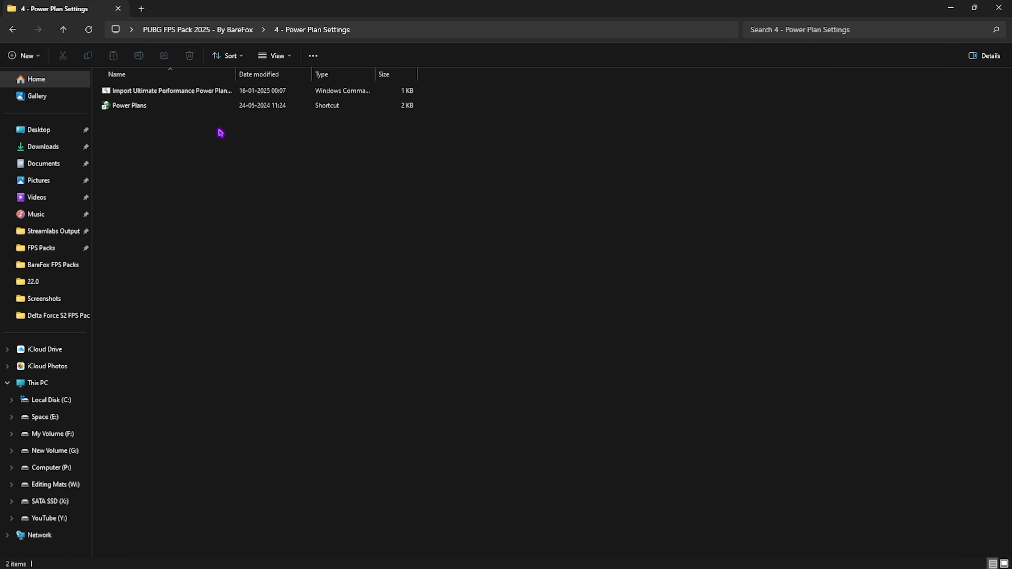
click(180, 91)
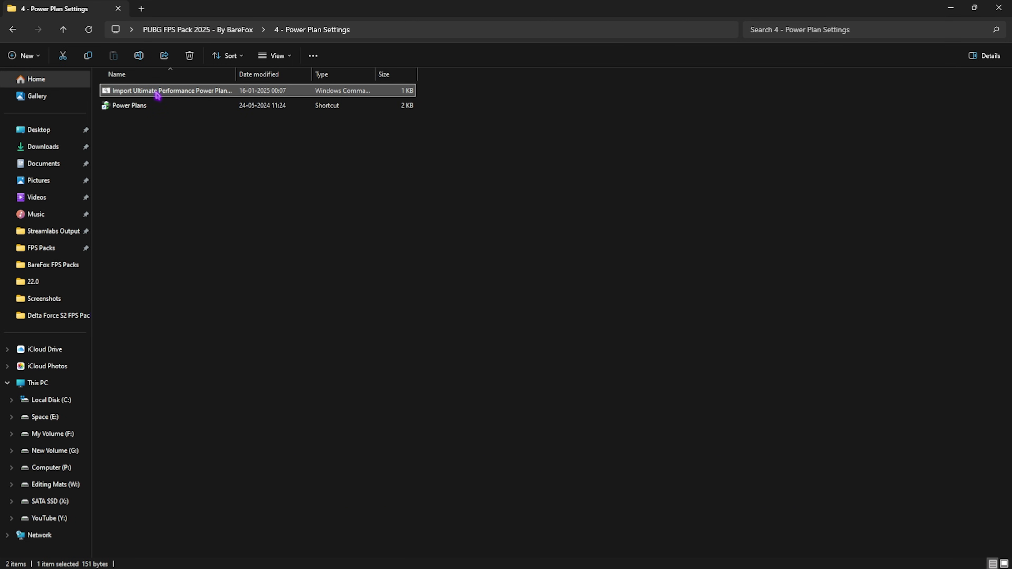
right_click(189, 93)
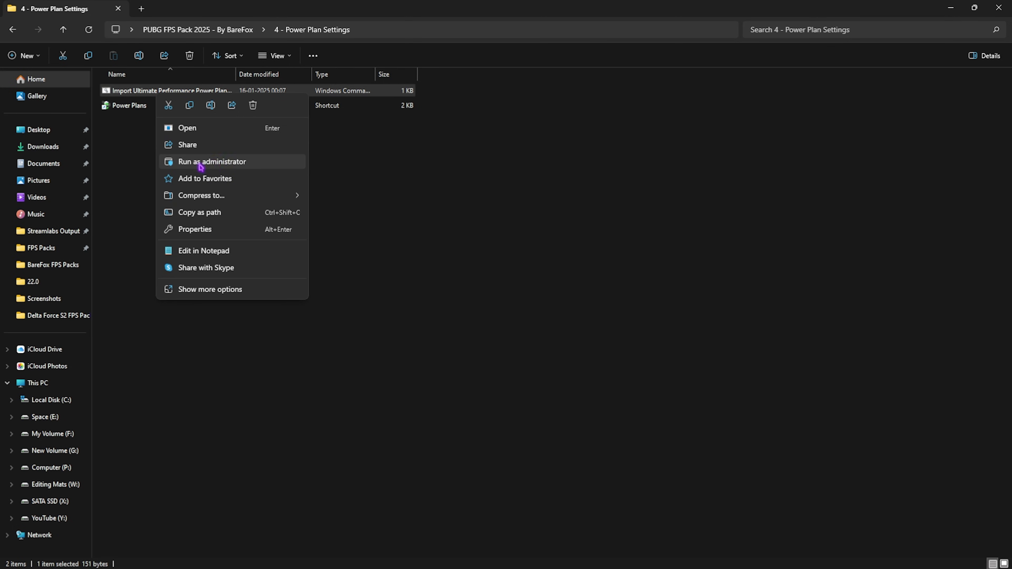
click(134, 158)
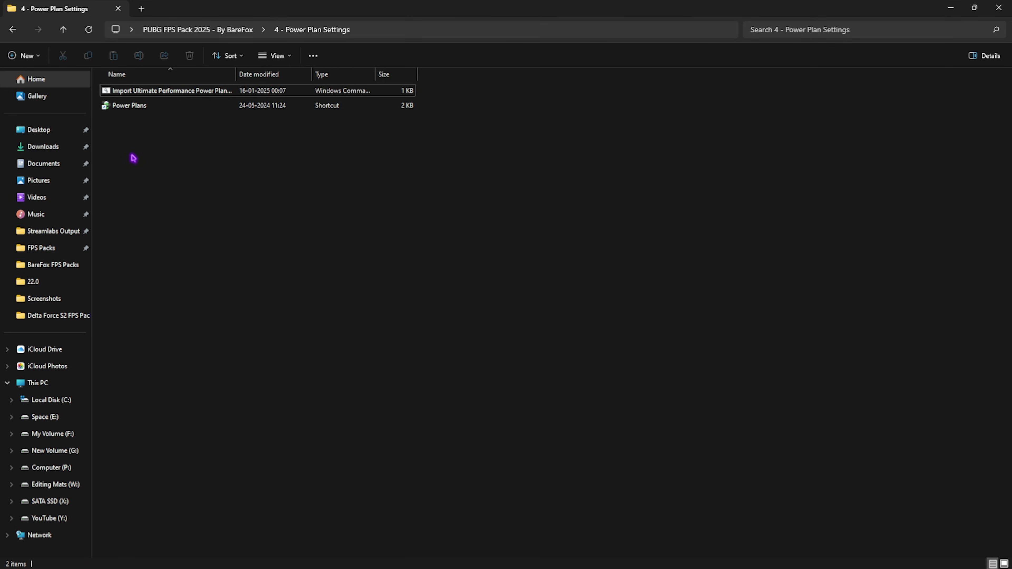
Open the Power Plans shortcut to view the available power plans, close Power Options and return to the PUBG FPS Pack folder
click(132, 113)
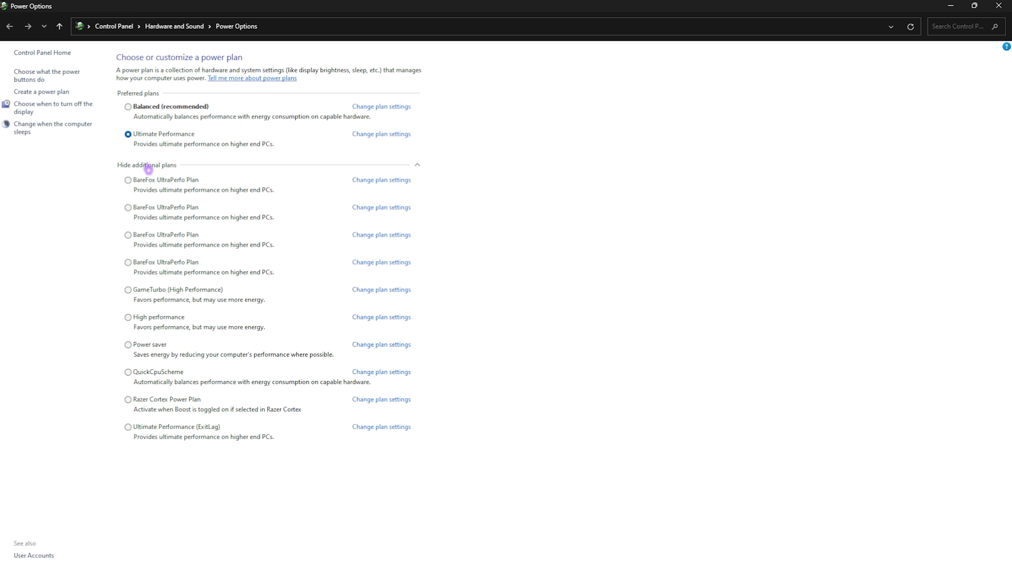
click(992, 6)
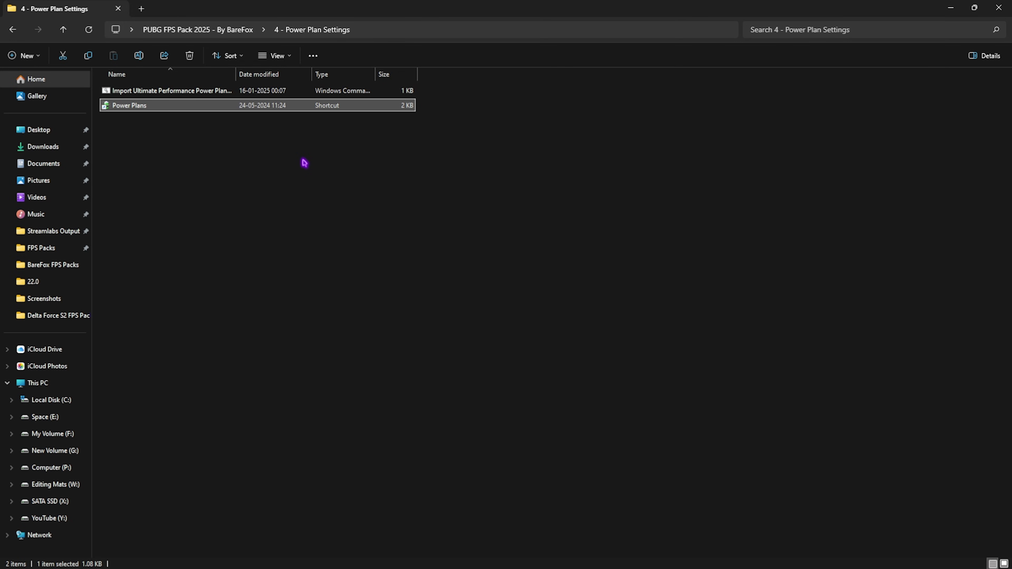
click(188, 30)
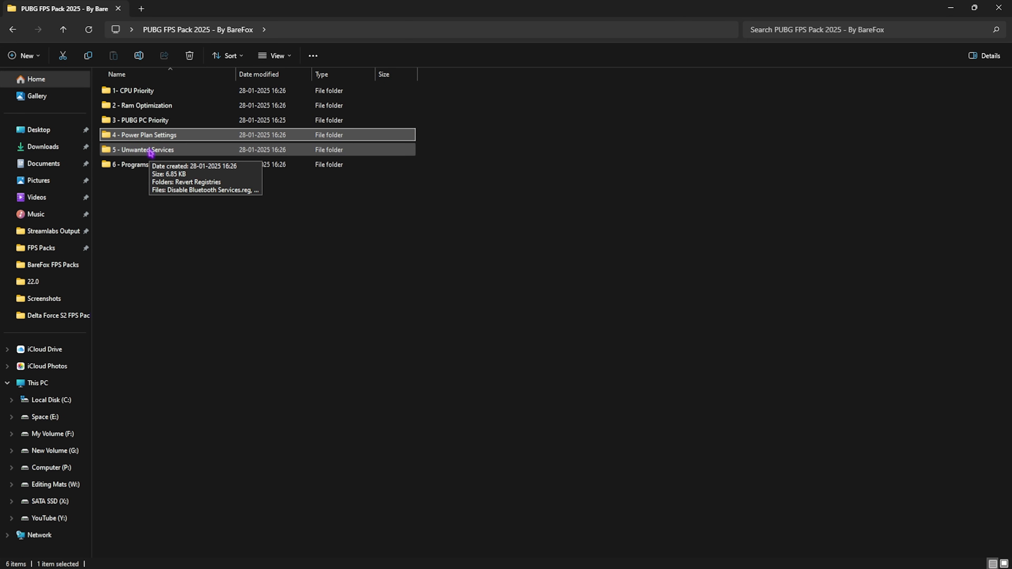
Open the 5 - Unwanted Services folder and review its registry files for disabling Bluetooth, printer, Xbox and other services
double_click(146, 154)
drag(235, 252, 209, 99)
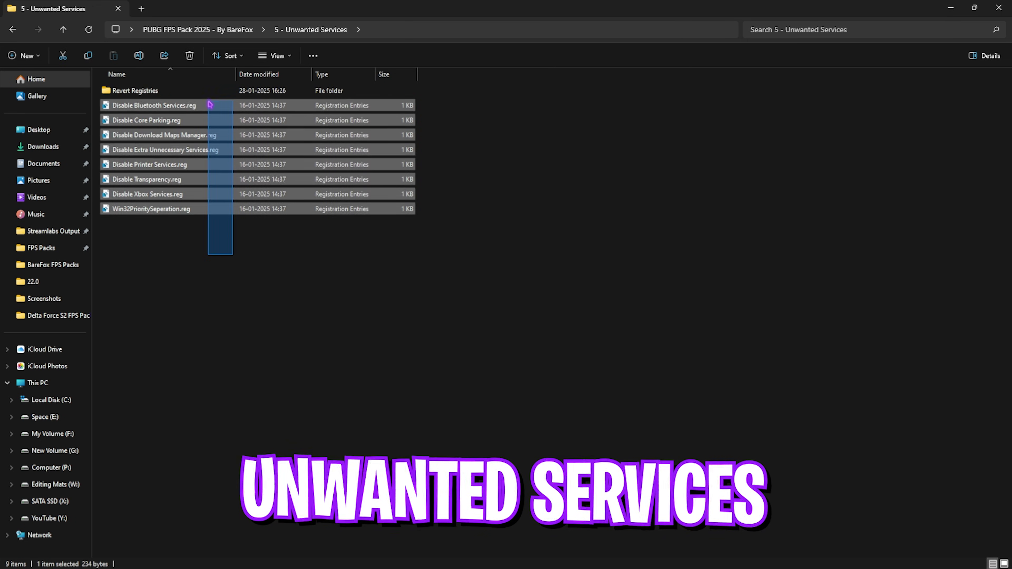
click(238, 247)
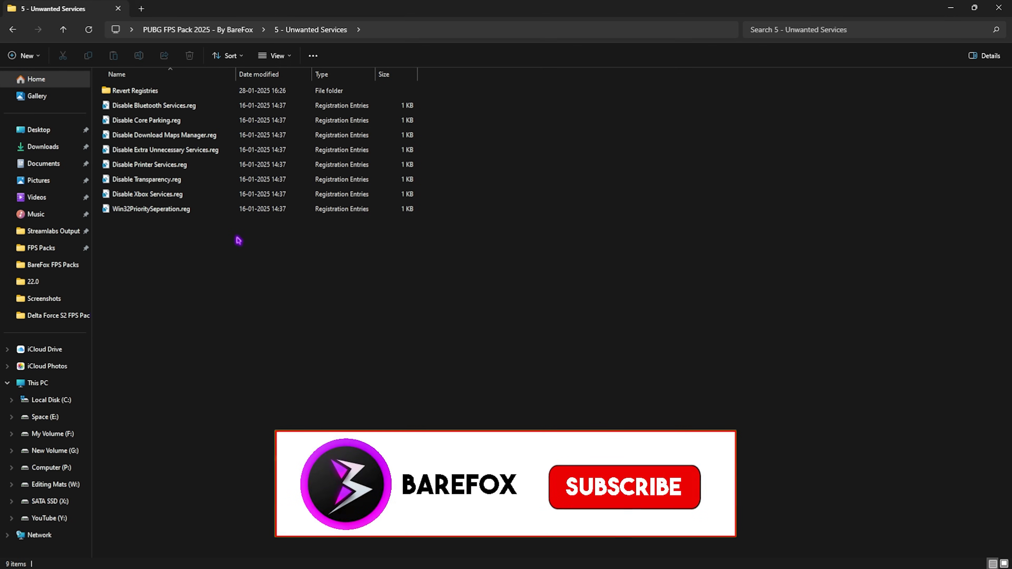
click(154, 106)
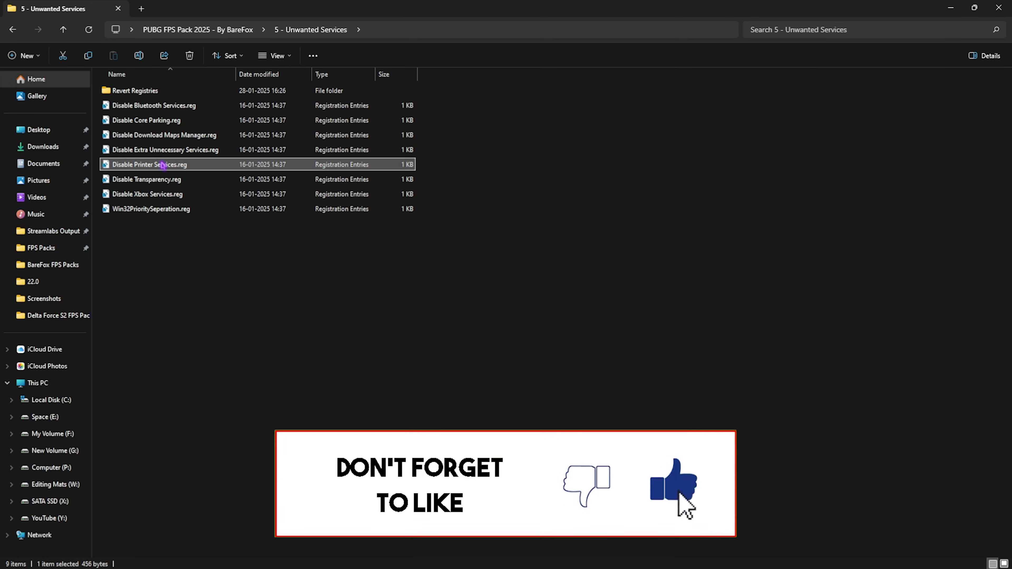
click(167, 106)
click(170, 227)
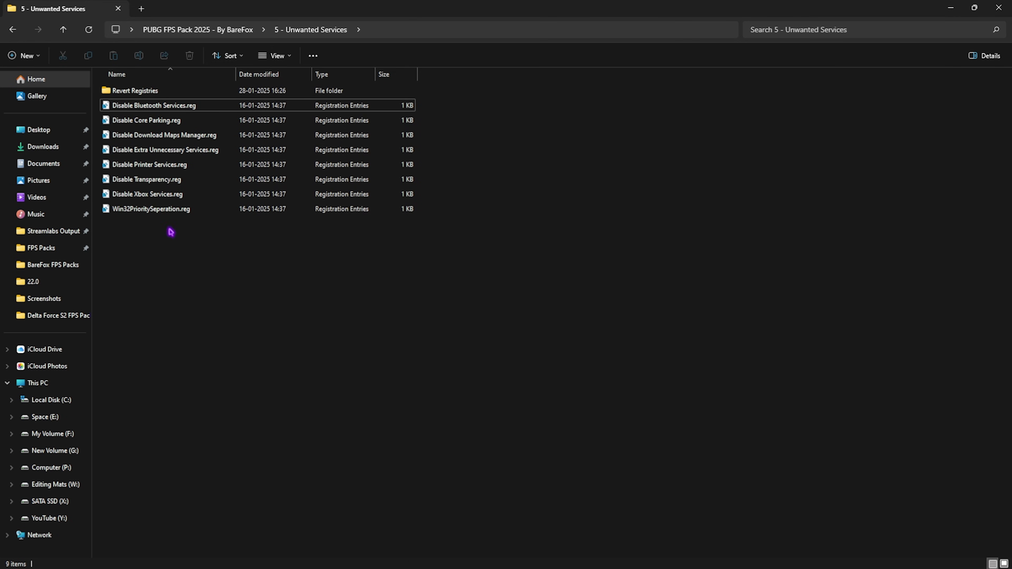
drag(153, 251, 161, 128)
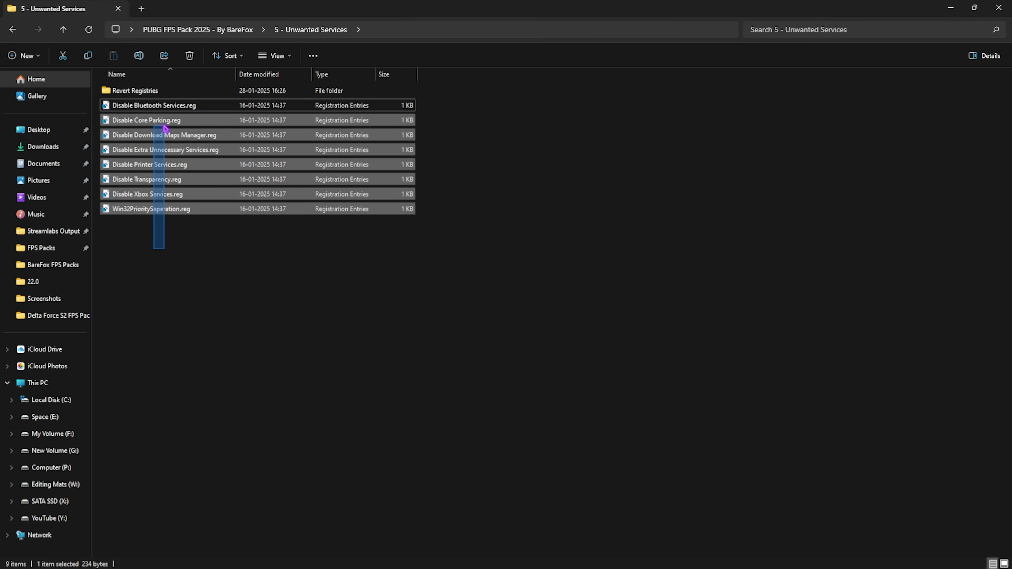
click(173, 256)
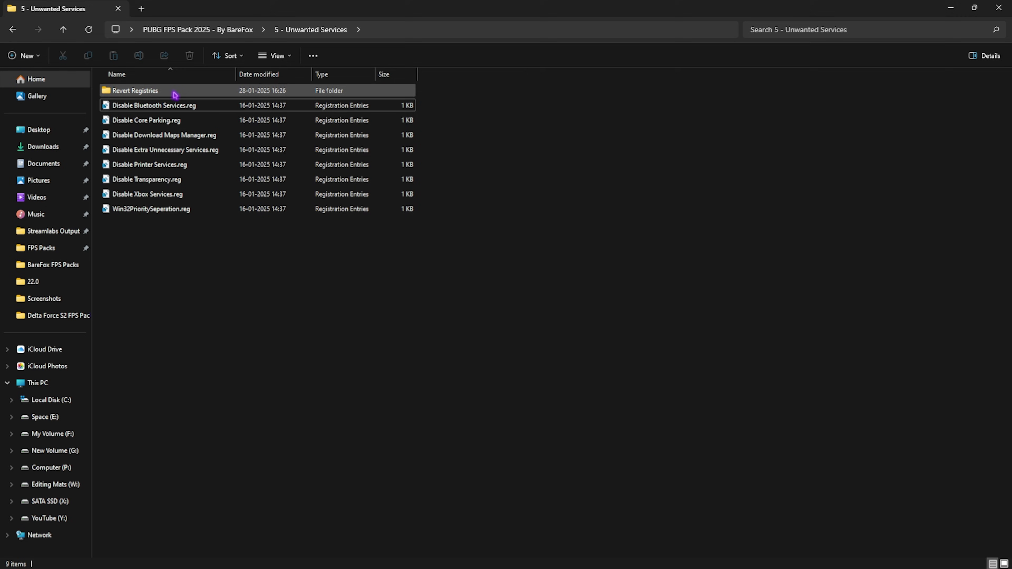
Open the Revert Registries subfolder and review the registry files that re-enable the services
double_click(156, 91)
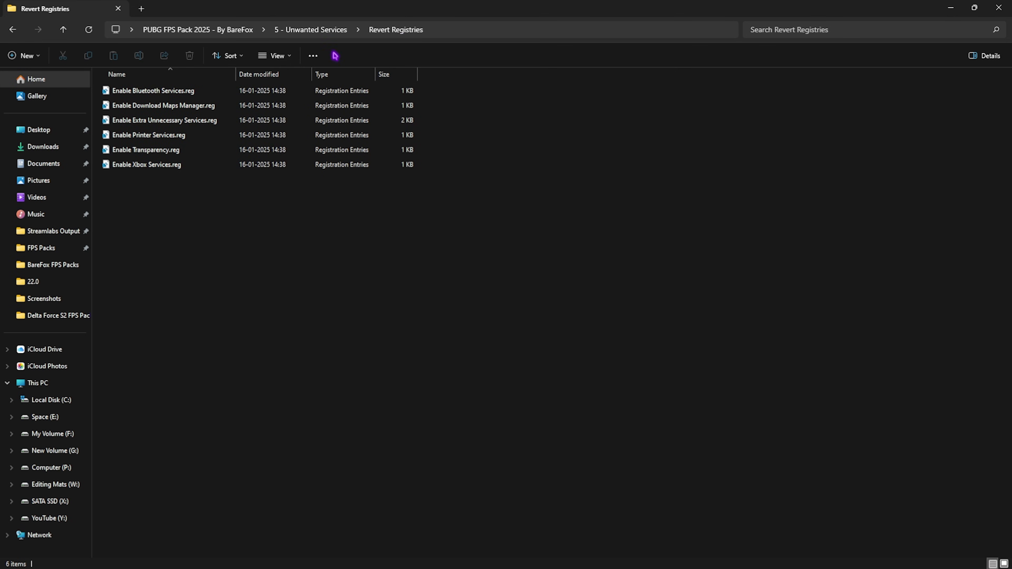
drag(218, 214, 203, 130)
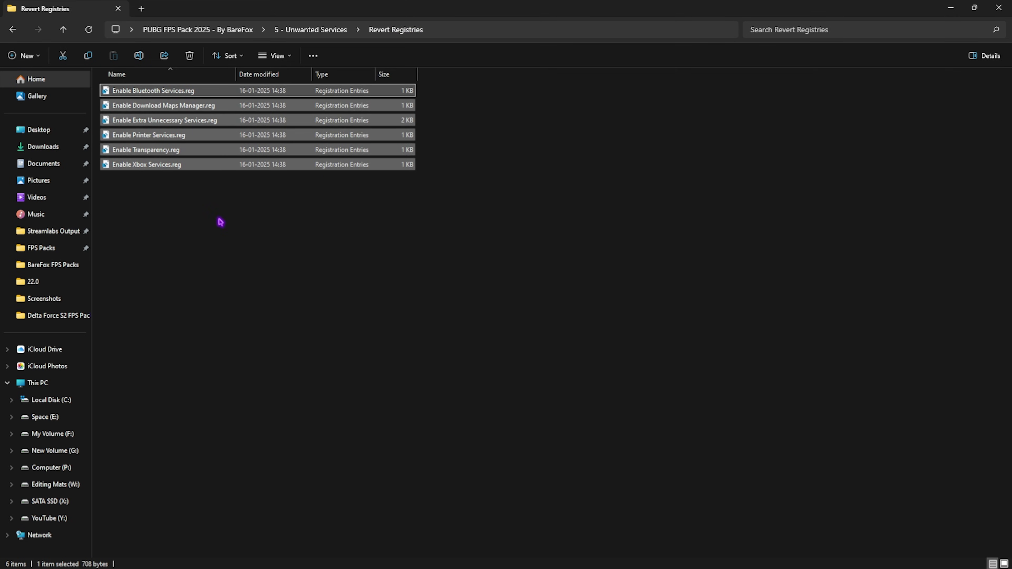
click(211, 226)
Open the pack's 6 - Programs folder and run Clean Temporary Files.bat as administrator
click(200, 30)
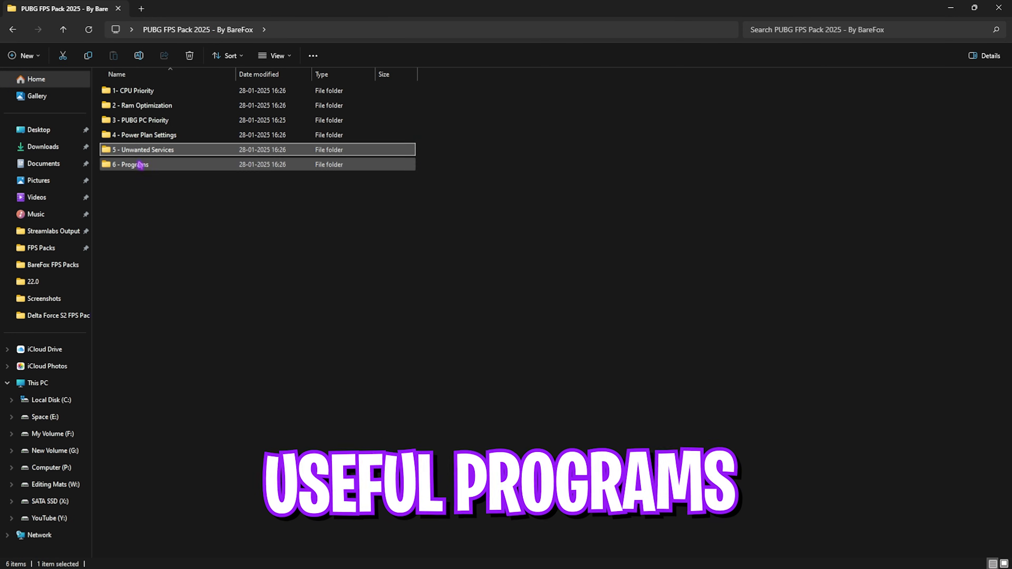
double_click(159, 164)
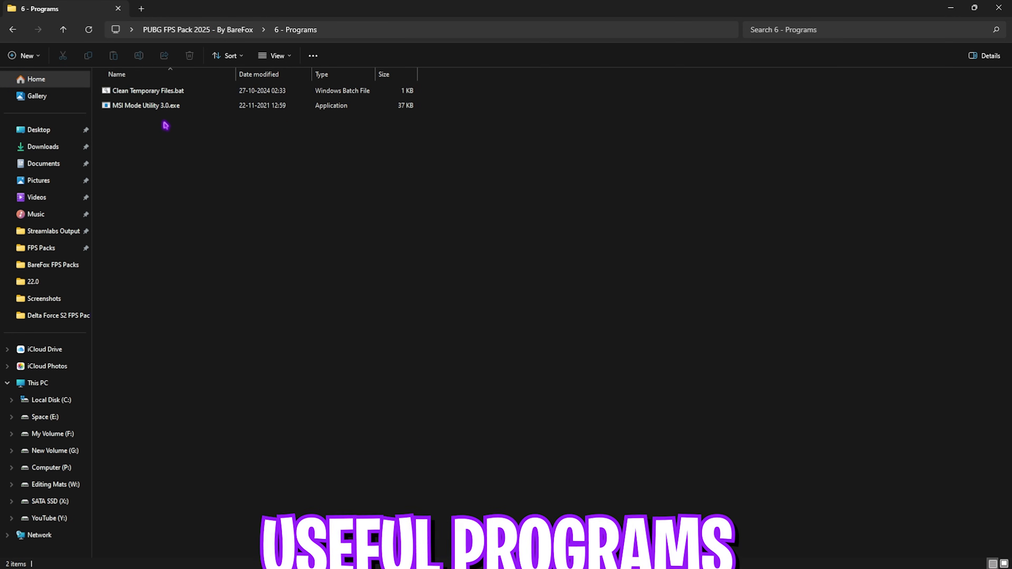
drag(163, 120, 158, 91)
click(162, 140)
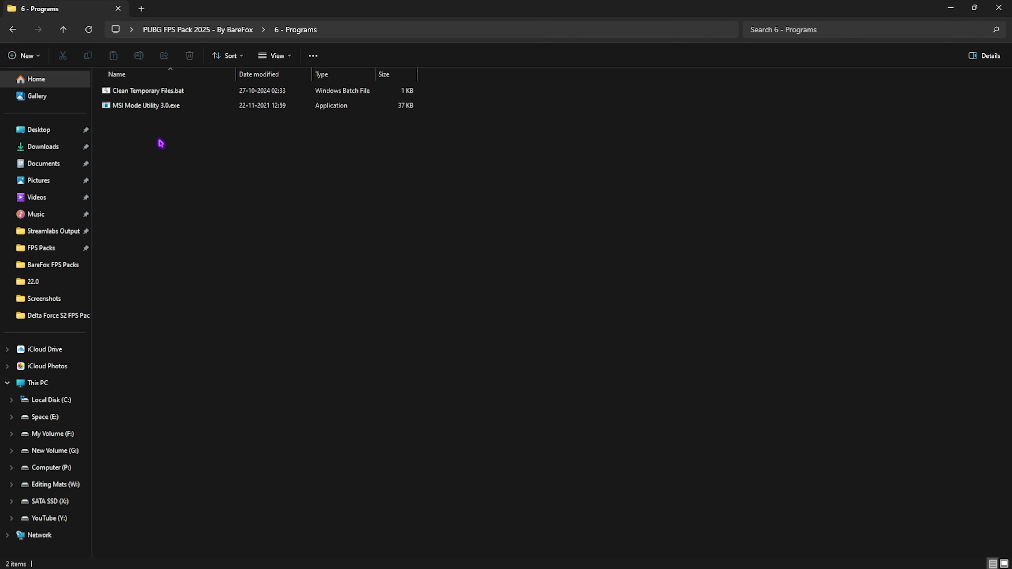
click(146, 92)
right_click(173, 93)
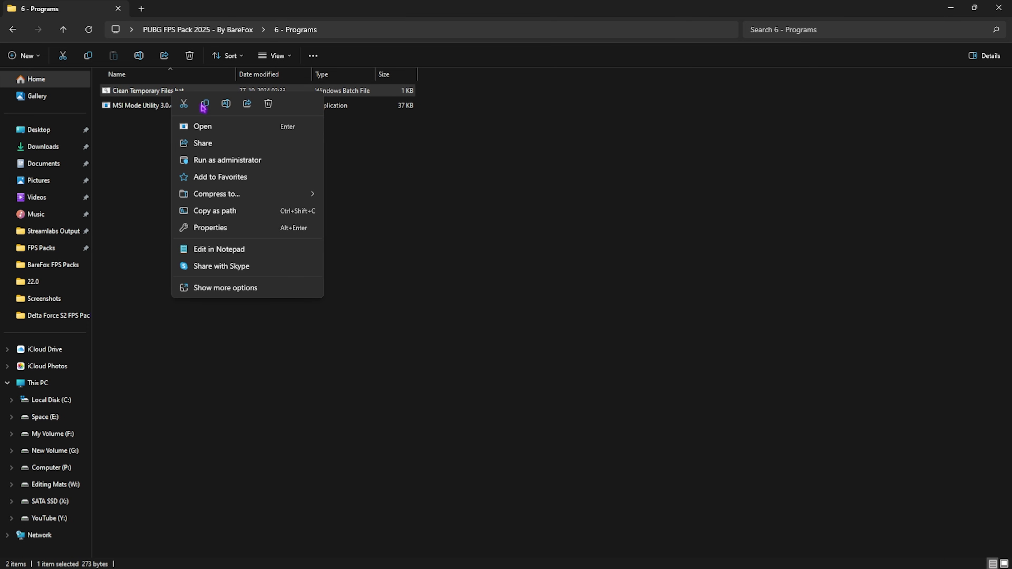
click(227, 161)
key(Return)
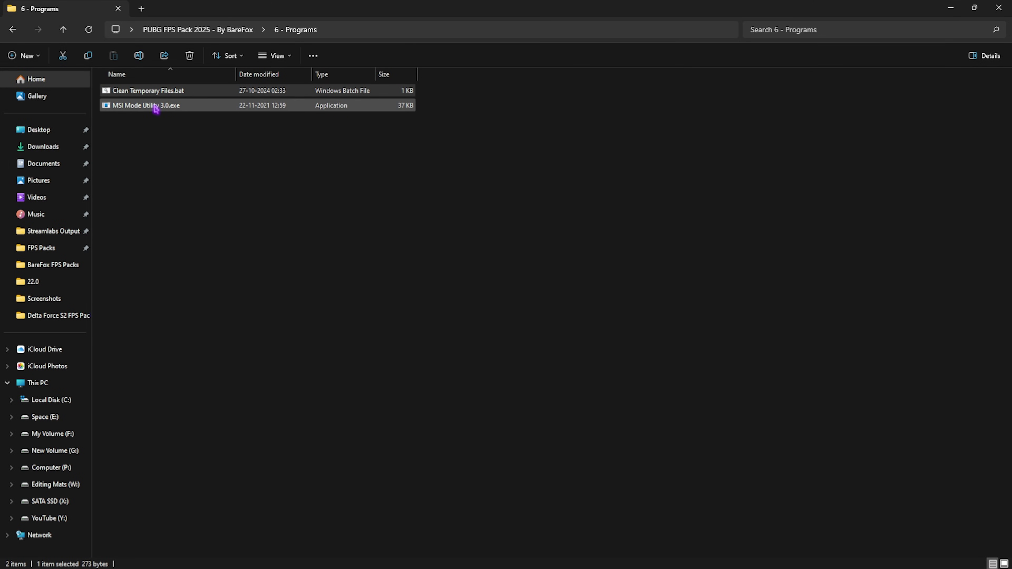
Run MSI Mode Utility 3.0.exe as administrator and select the NVIDIA GeForce RTX 2070 SUPER in its device list
click(139, 107)
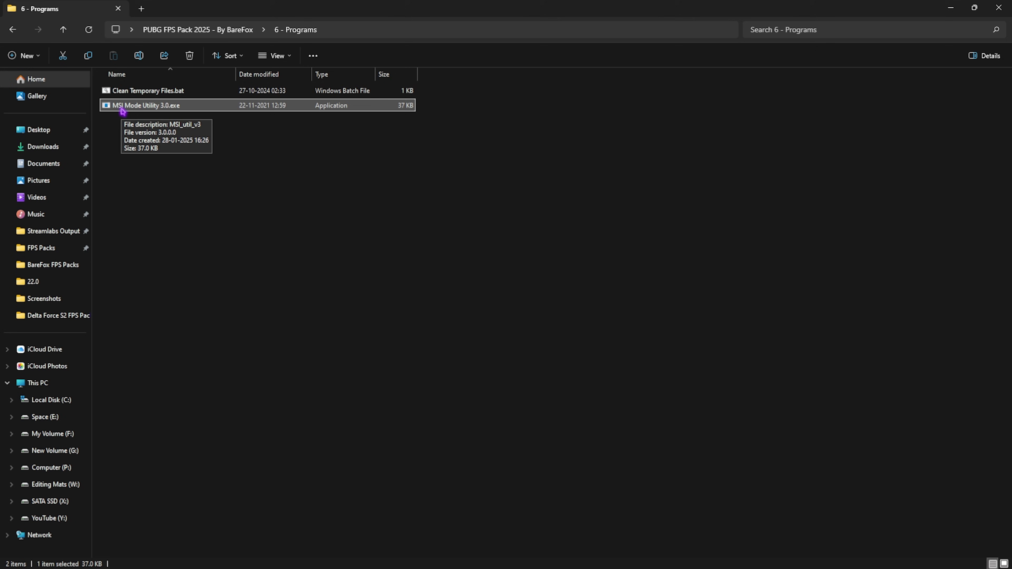
right_click(134, 107)
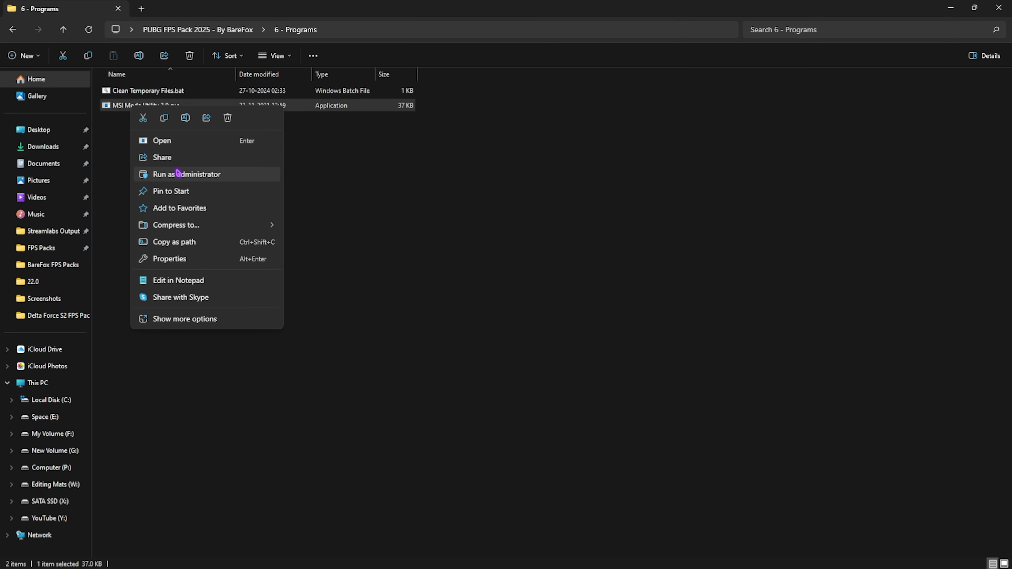
click(178, 174)
click(180, 237)
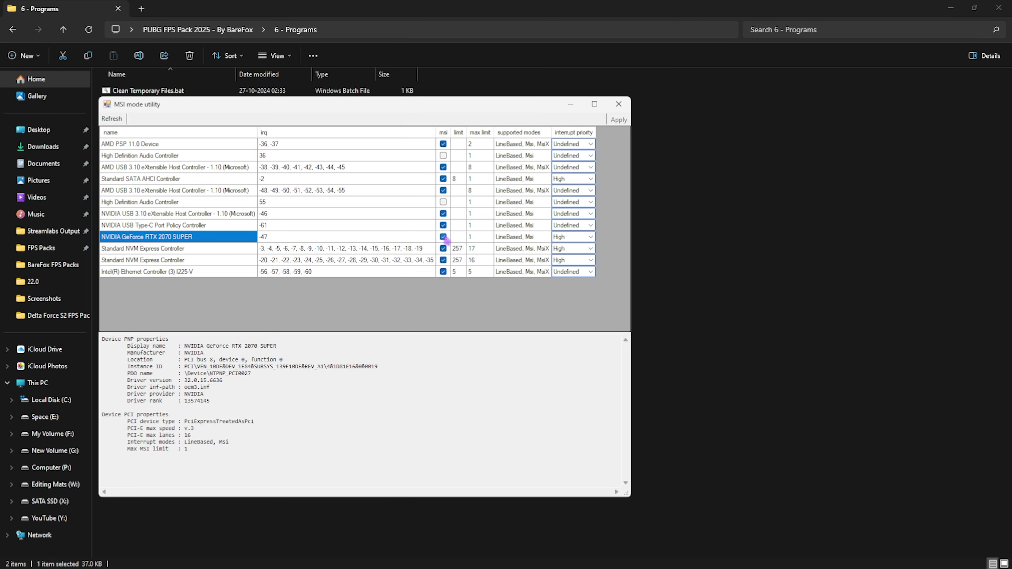
Review the interrupt priority options for the graphics card, then close the utility and return to the parent folder
click(589, 237)
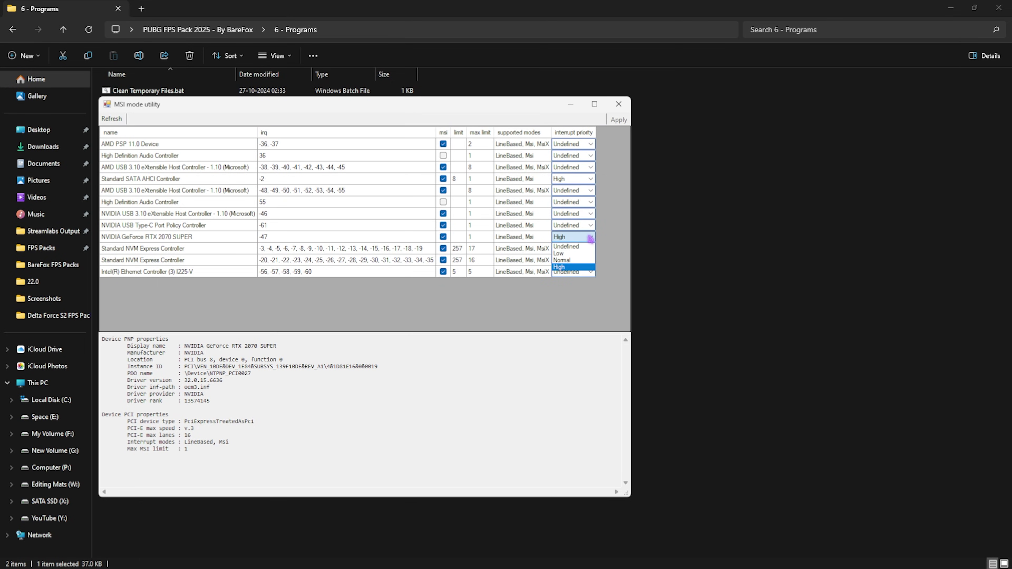
click(619, 189)
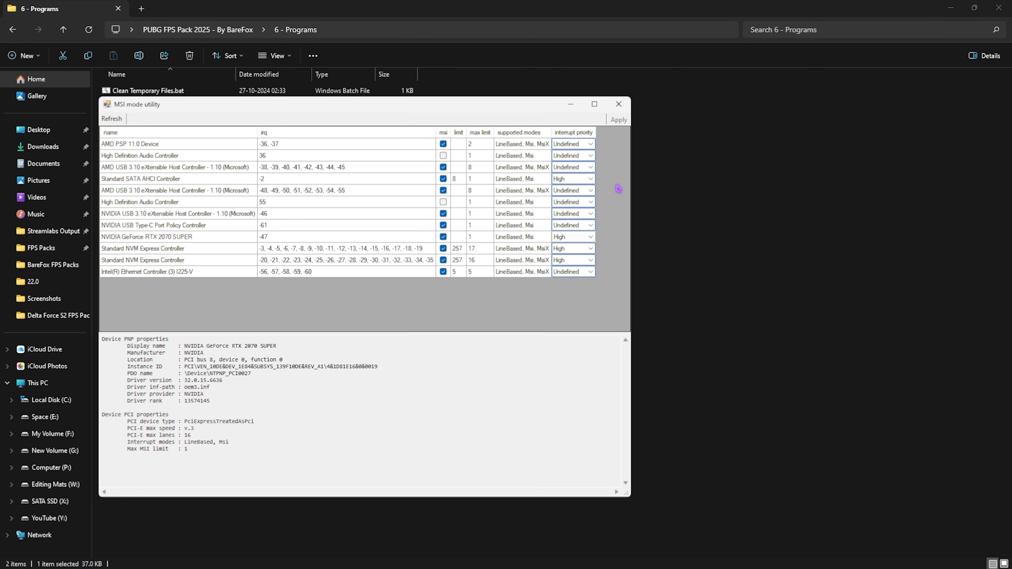
click(620, 105)
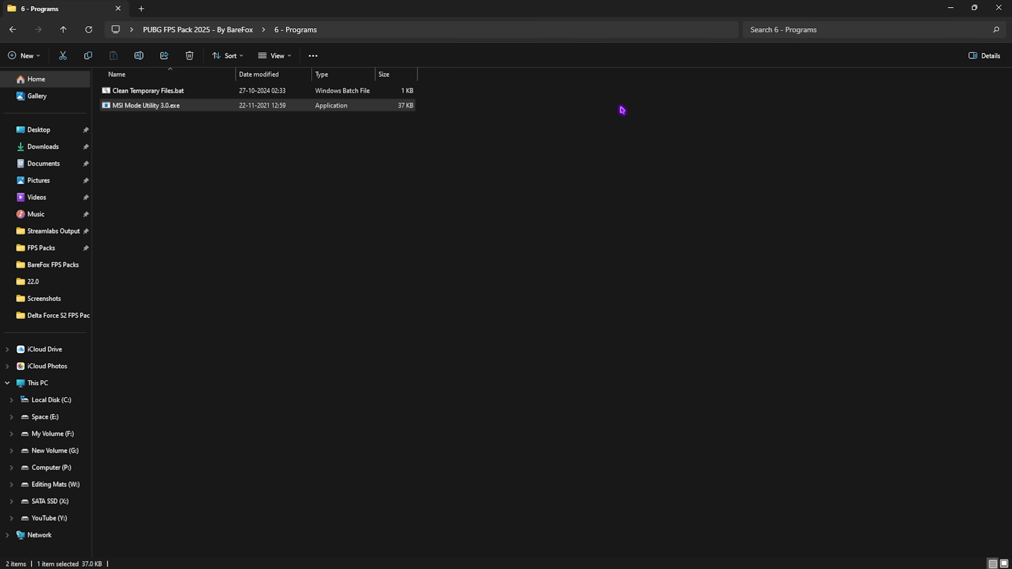
key(alt+Up)
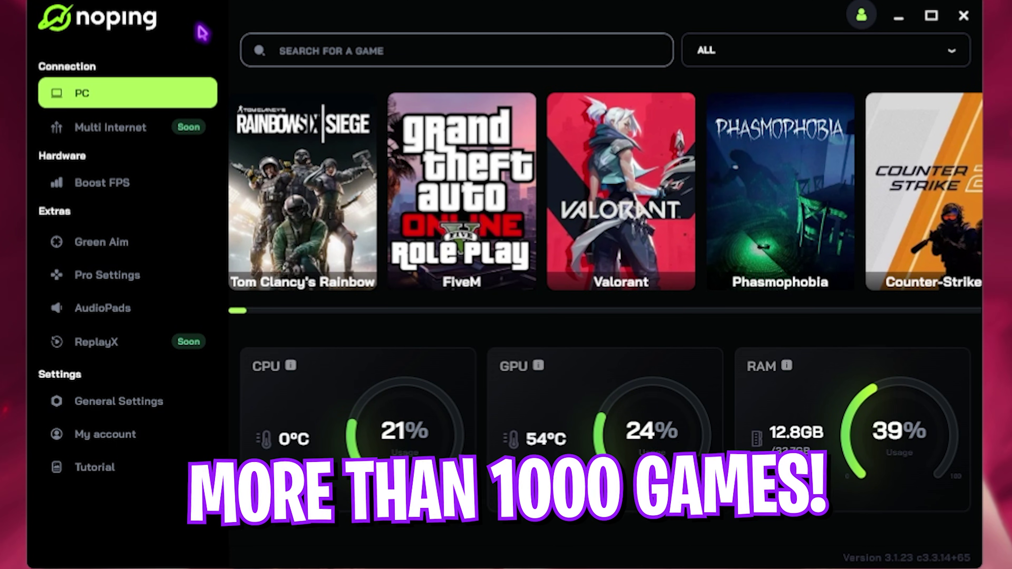
In NoPing, search for "PUB", open PLAYERUNKNOWN'S BATTLEGROUNDS with the manually chosen Singapore region and optimize the game through Chennai 01
text(PUB)
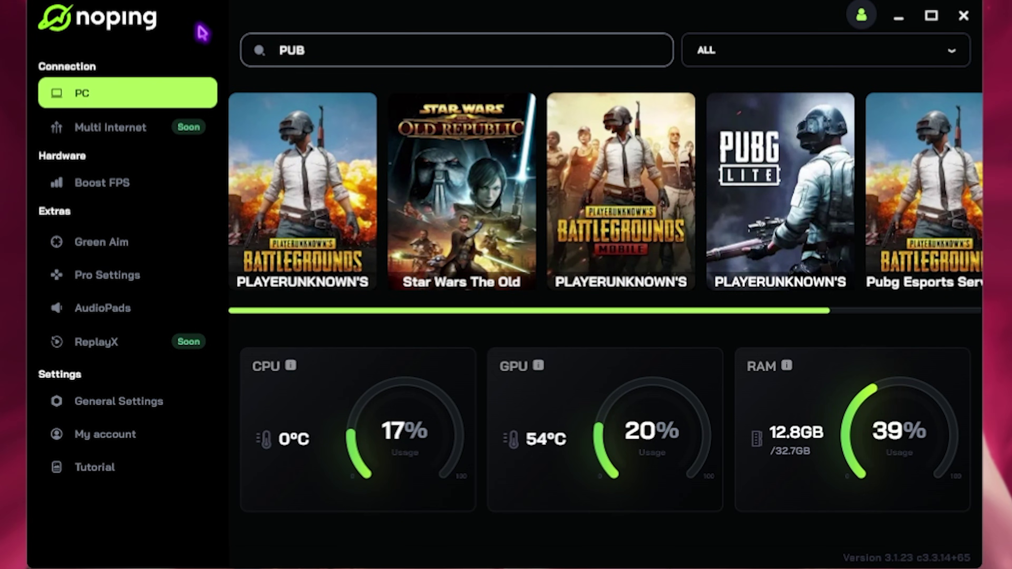
click(315, 185)
click(515, 166)
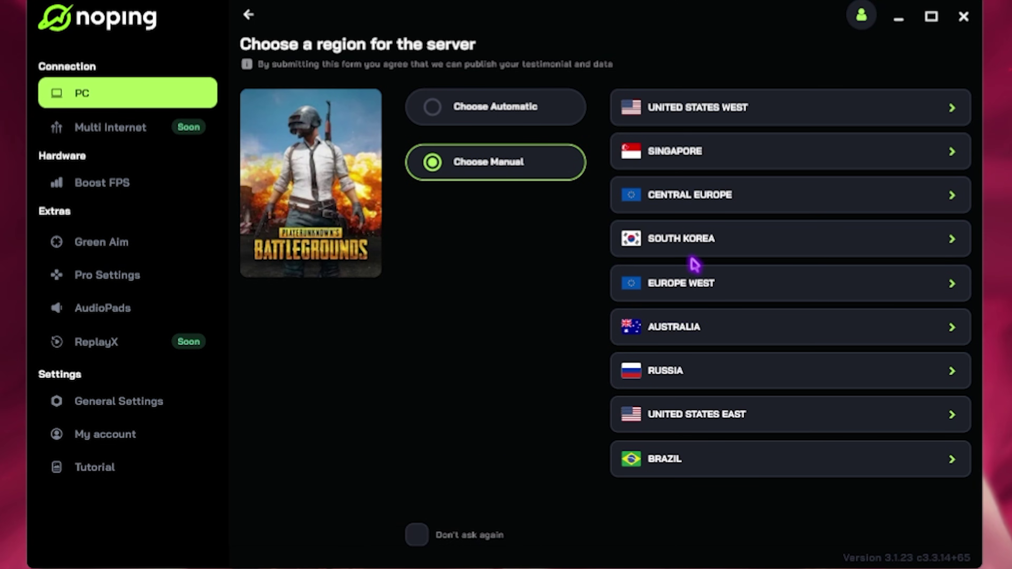
click(688, 170)
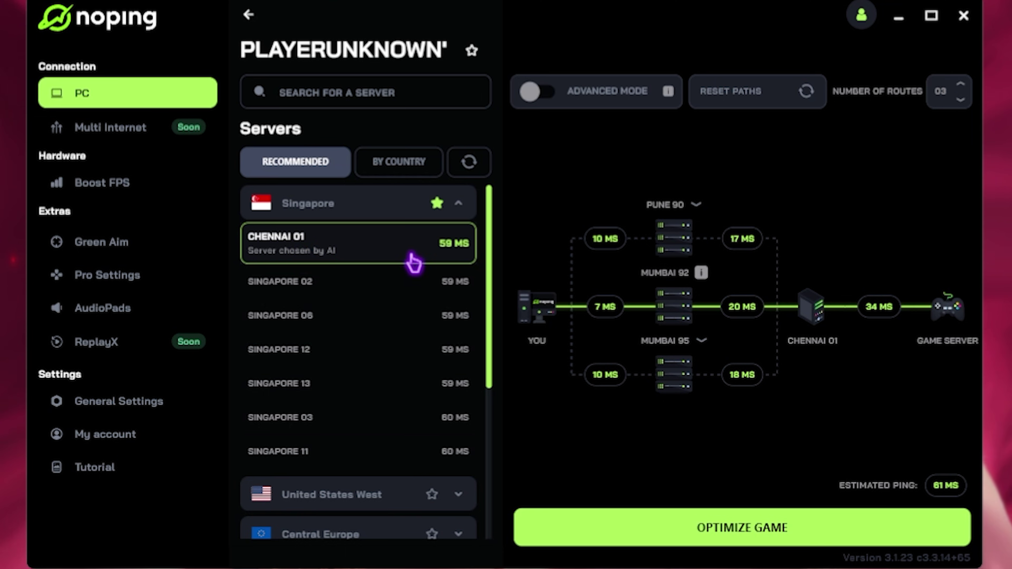
click(738, 535)
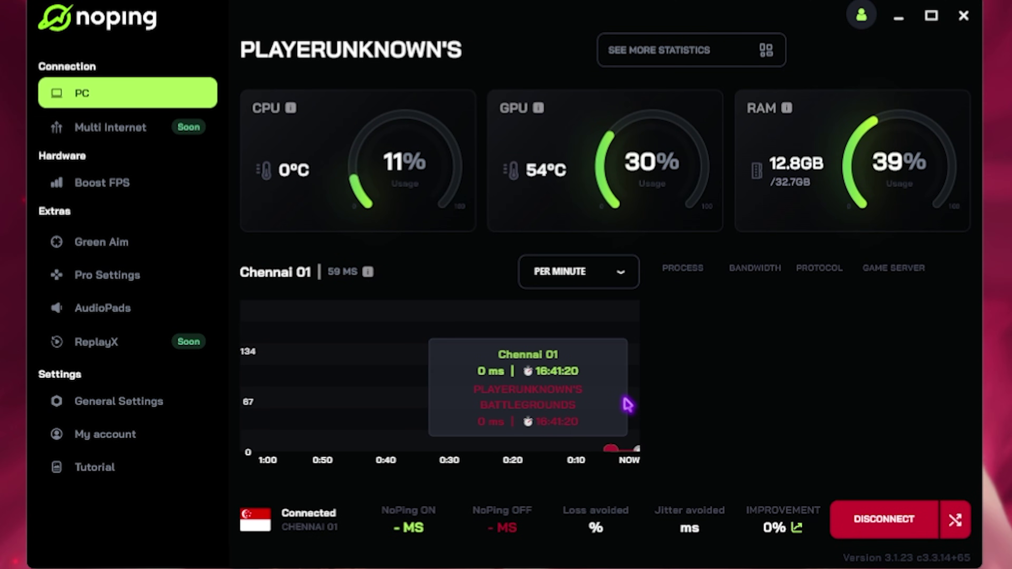
View the server ping information and browse the available Boost FPS optimizations
mouse_move(372, 273)
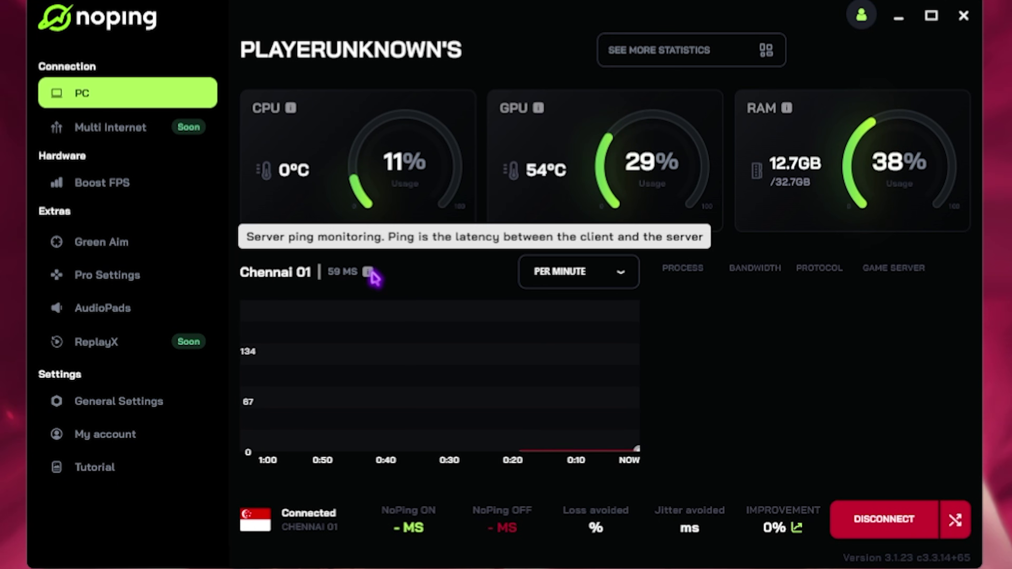
click(141, 188)
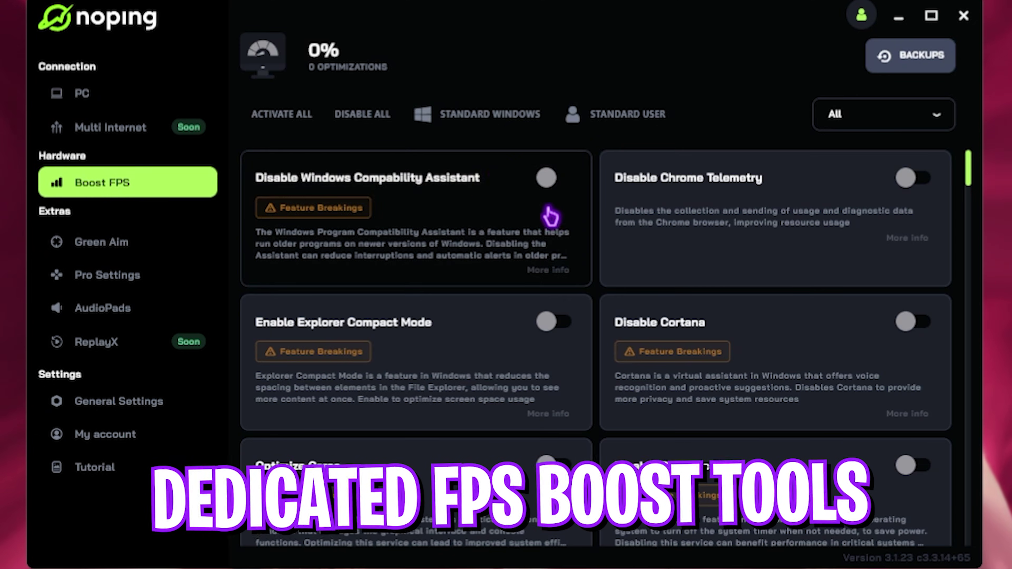
scroll(626, 287, down, 10)
scroll(629, 288, down, 15)
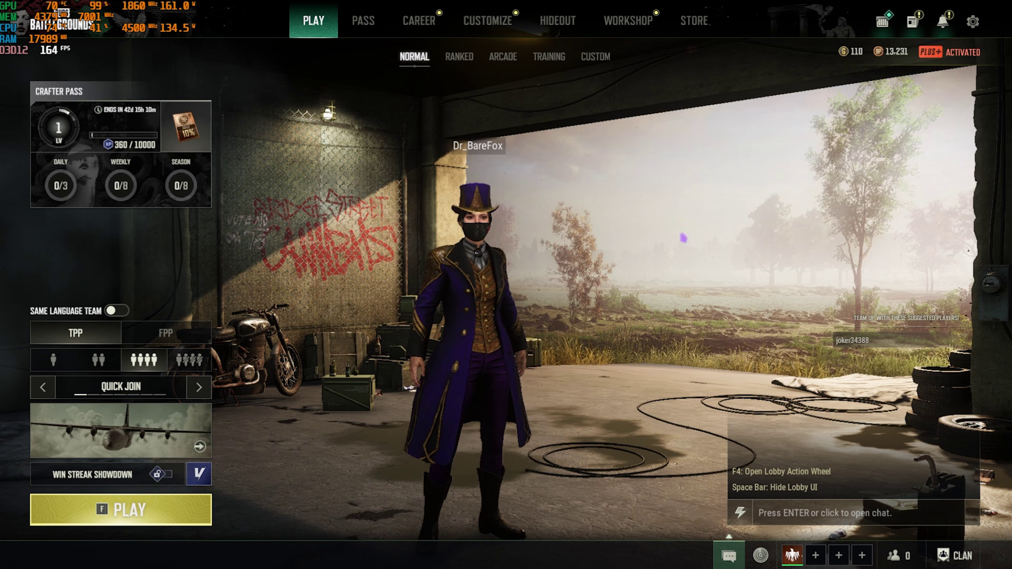
Switch to PUBG, open the graphics settings, disable Highlights Auto Capture and select the 1920 * 1080 resolution
key(Escape)
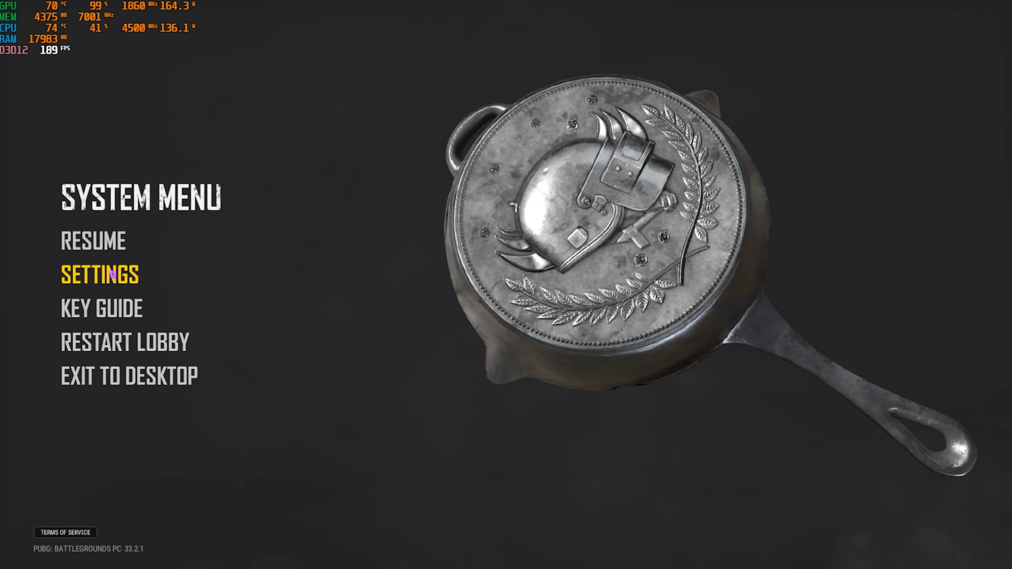
click(112, 273)
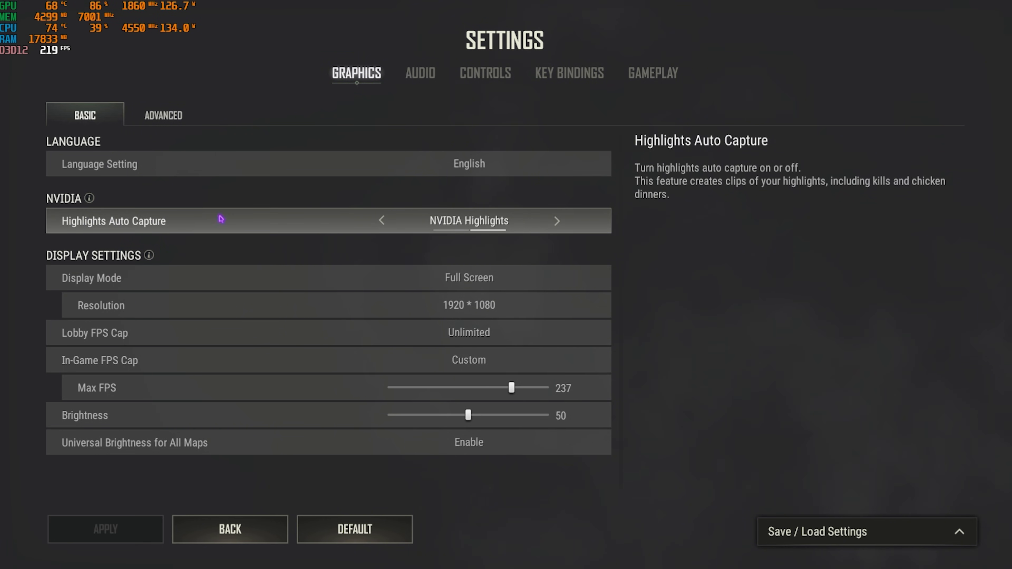
click(384, 222)
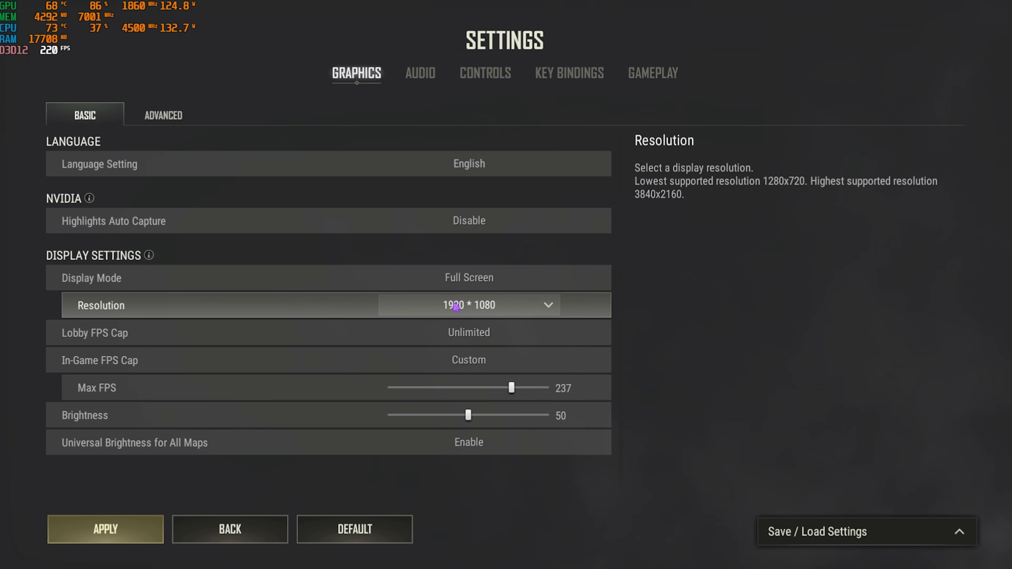
click(521, 305)
click(486, 434)
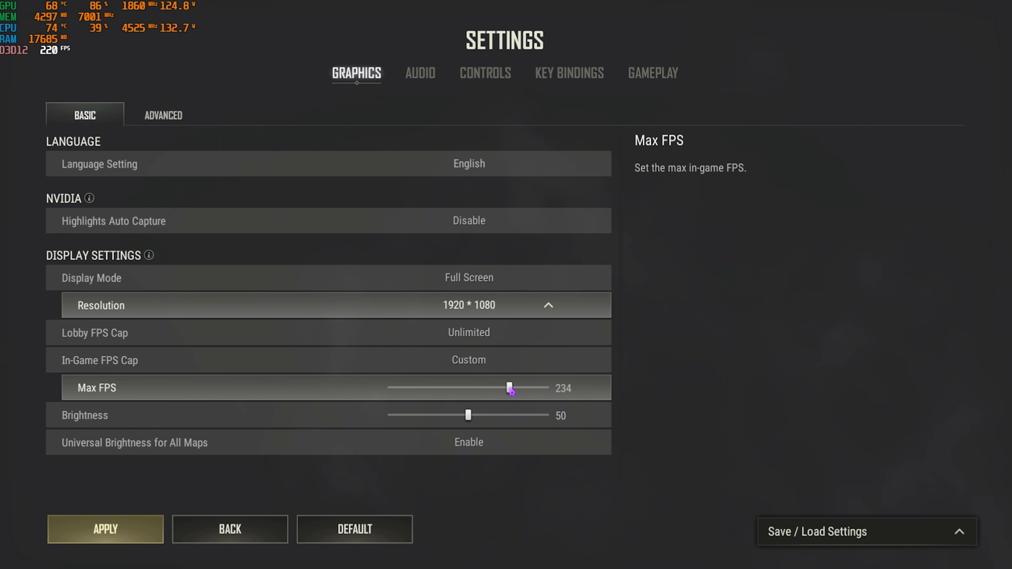
Adjust the custom in-game Max FPS limit and apply the basic graphics settings
drag(438, 387, 416, 388)
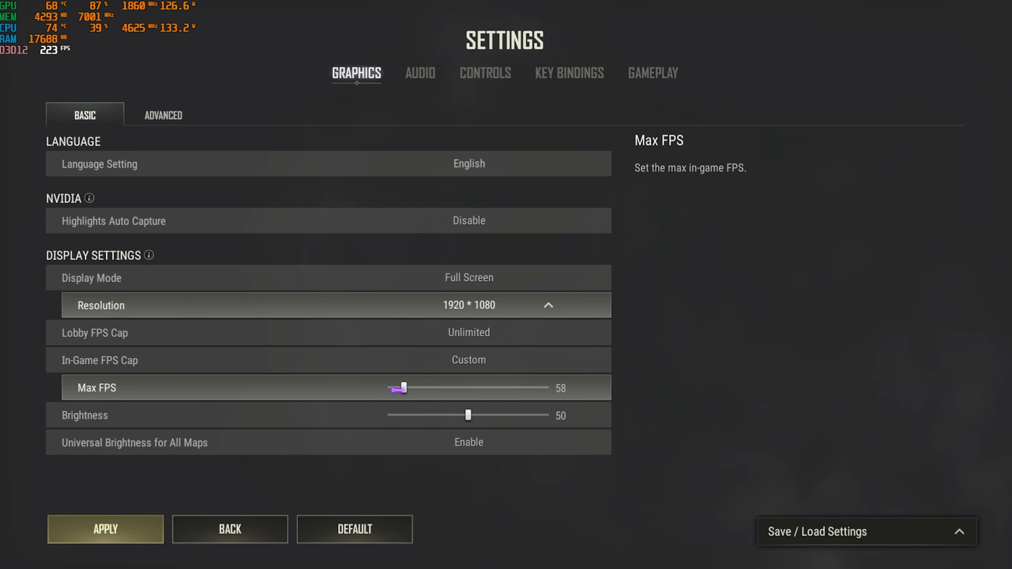
drag(403, 389, 511, 387)
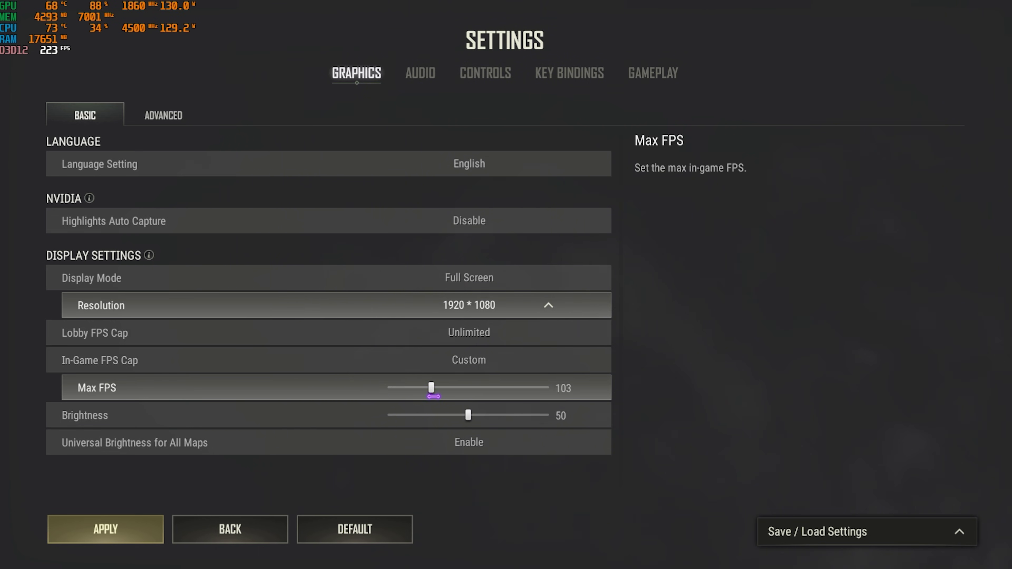
click(157, 525)
In the advanced graphics settings, set Render Scale to 95, Foliage to Very Low and View Distance to Medium
click(164, 116)
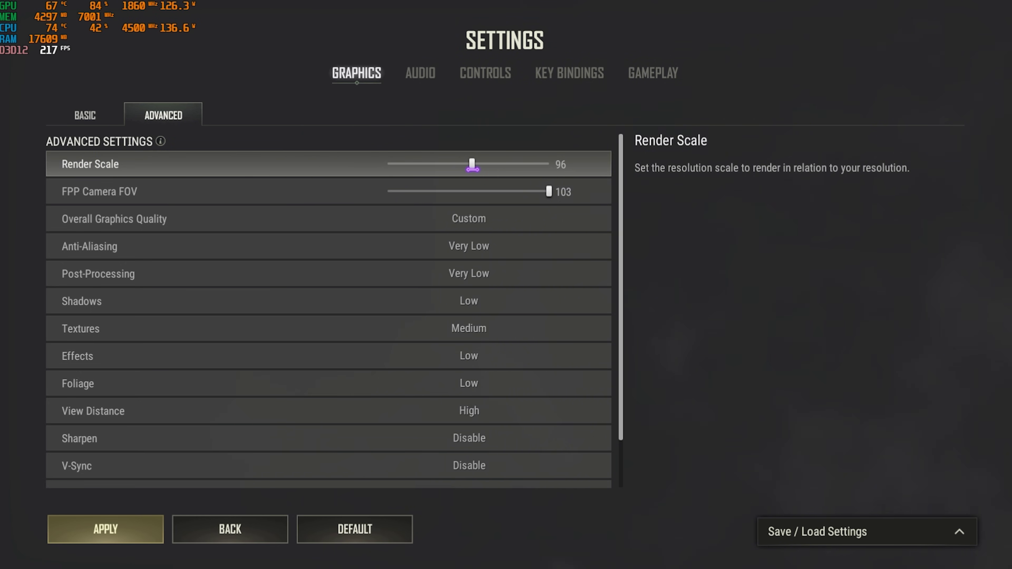
drag(467, 167, 465, 172)
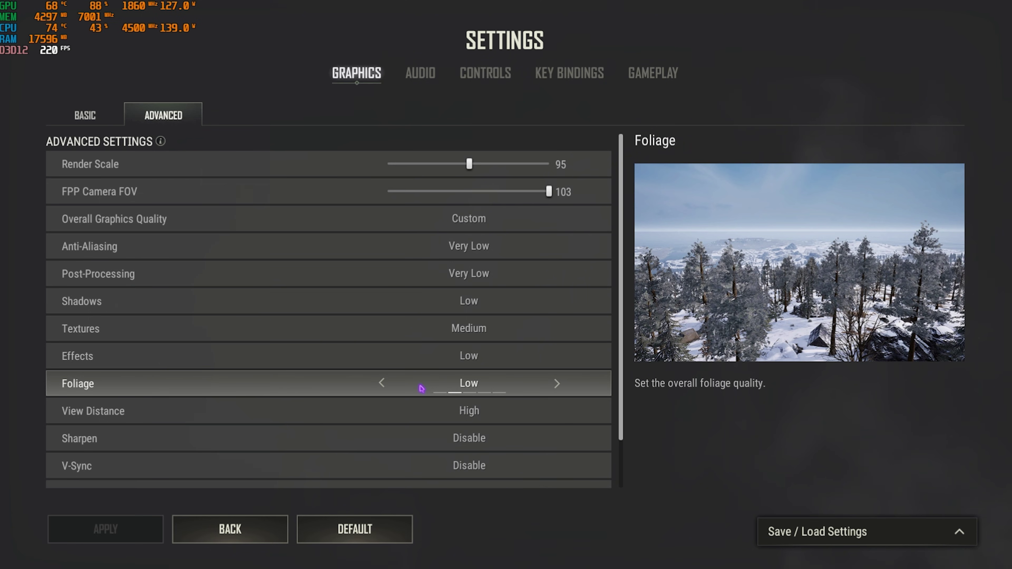
click(382, 383)
scroll(398, 389, down, 1)
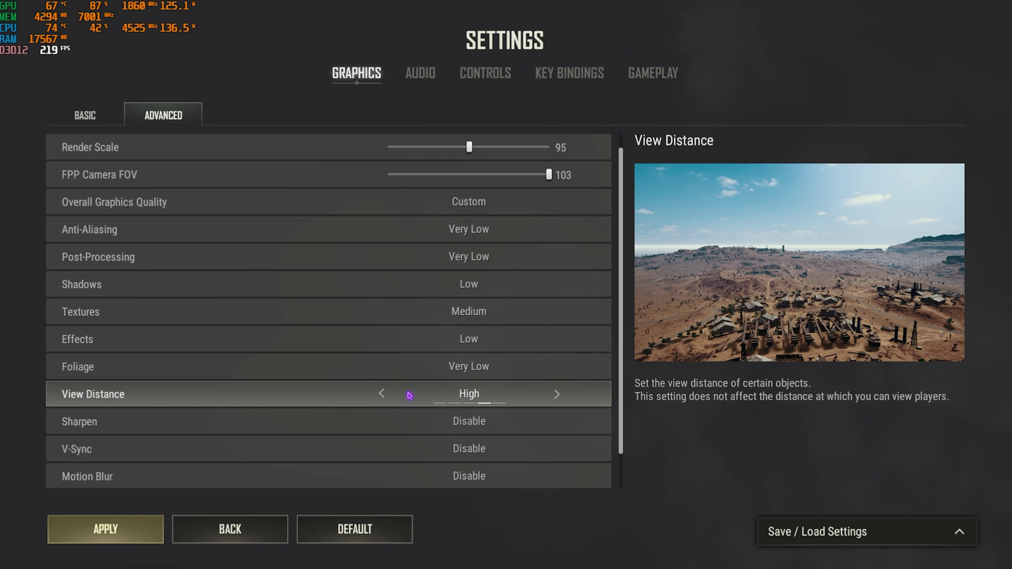
click(382, 395)
Try DirectX 11 Enhanced, set the DirectX Version back to DirectX 12, and apply and leave the settings
scroll(239, 383, down, 2)
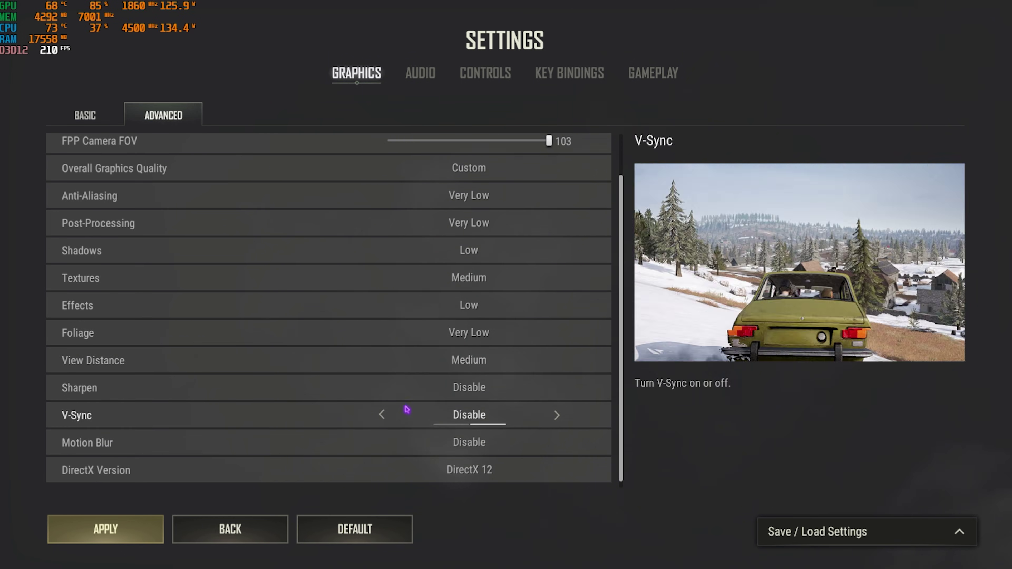
scroll(163, 463, down, 1)
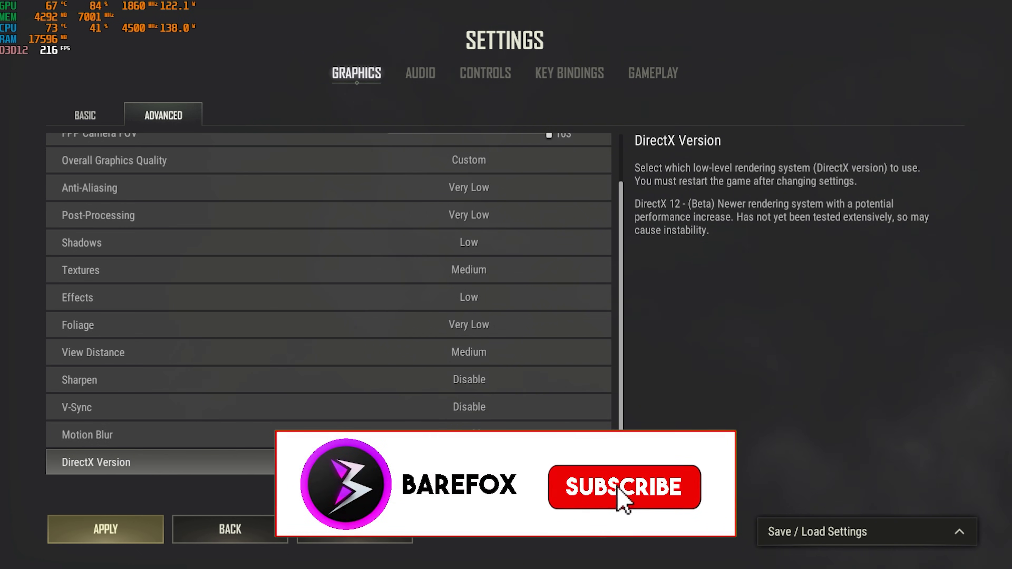
click(445, 464)
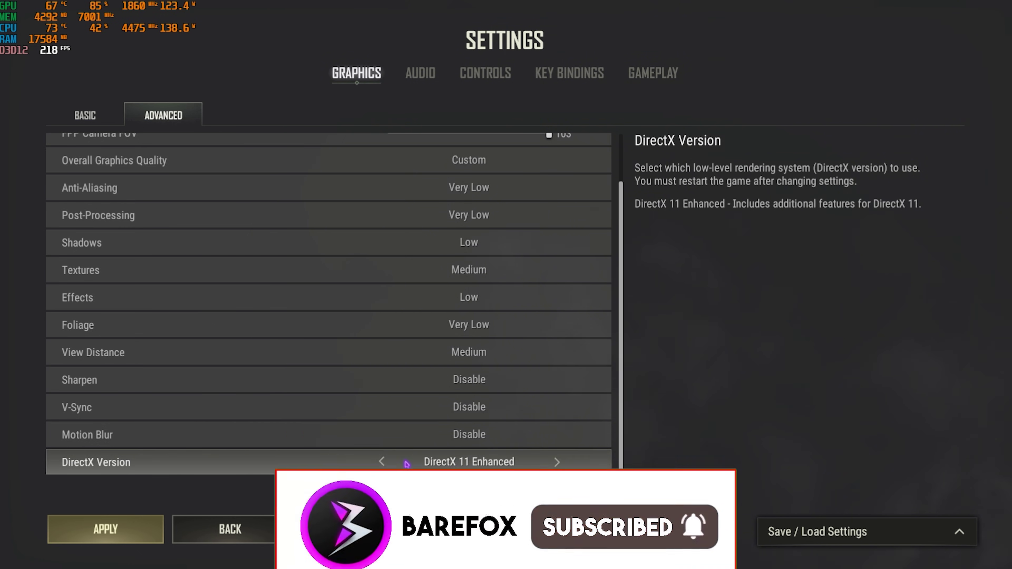
click(446, 464)
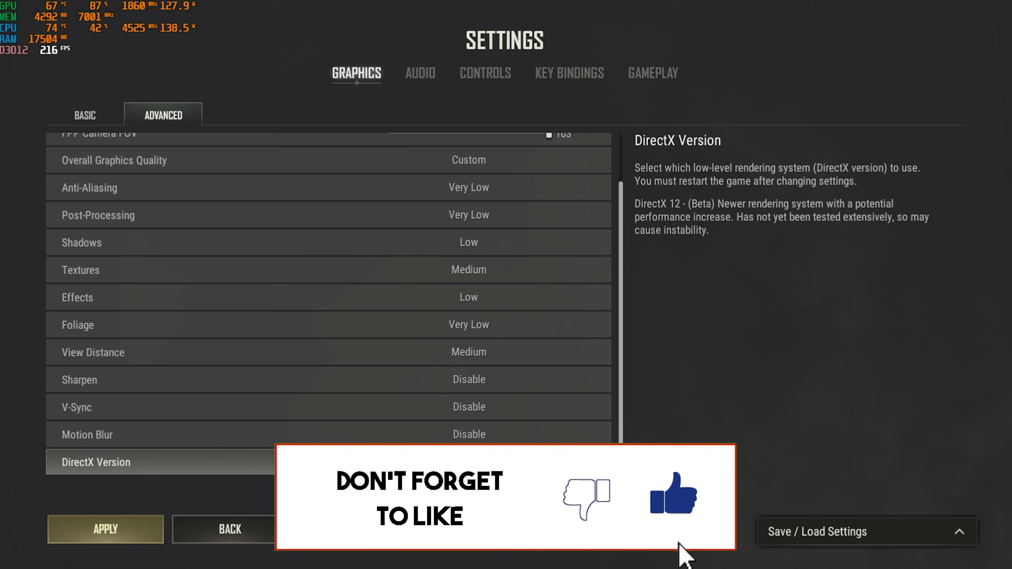
click(143, 526)
key(Escape)
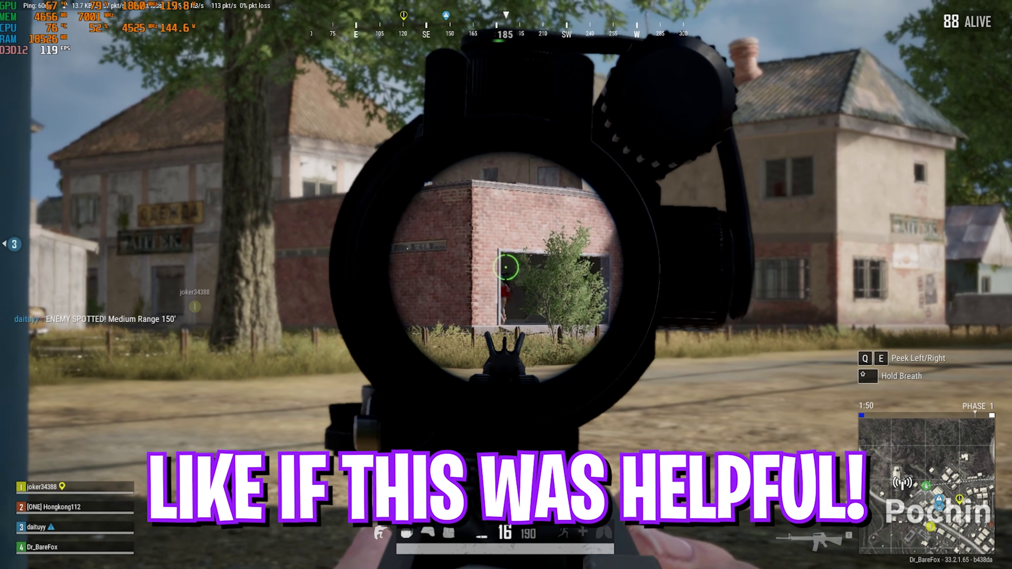
click(506, 267)
right_click(507, 267)
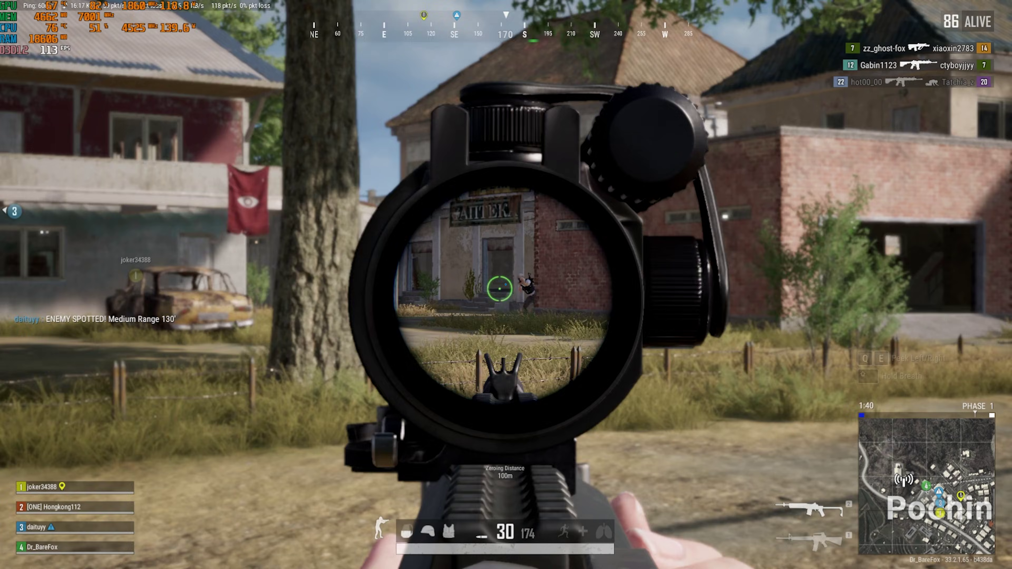
click(499, 288)
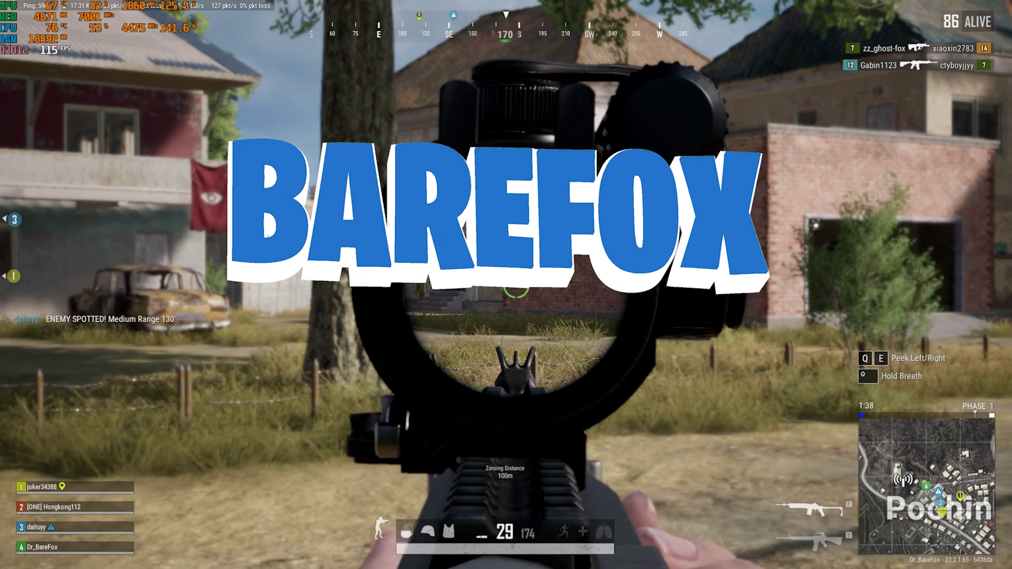